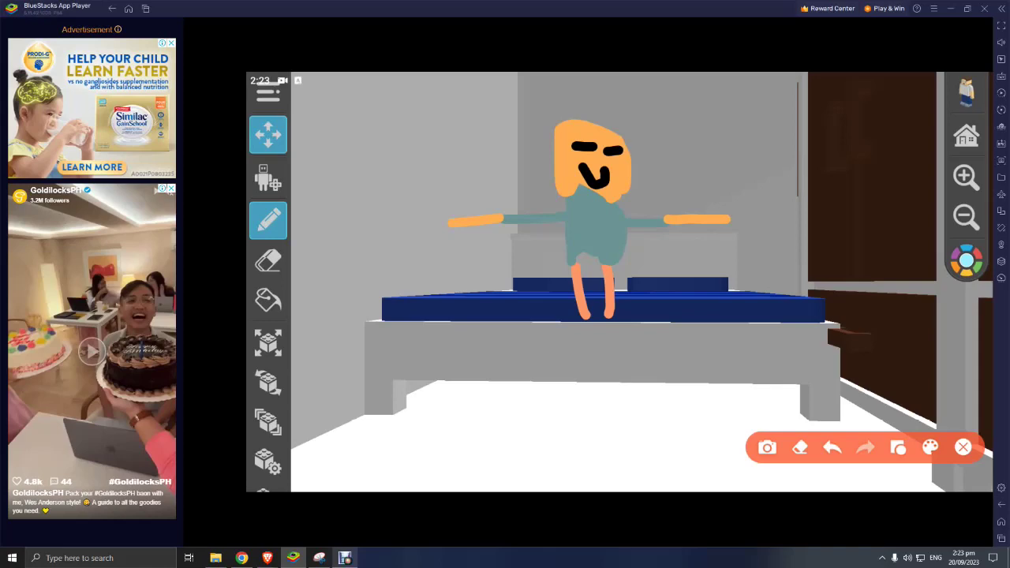
Discard the orange-faced figure sketch drawn over the bed scene.
key("Escape")
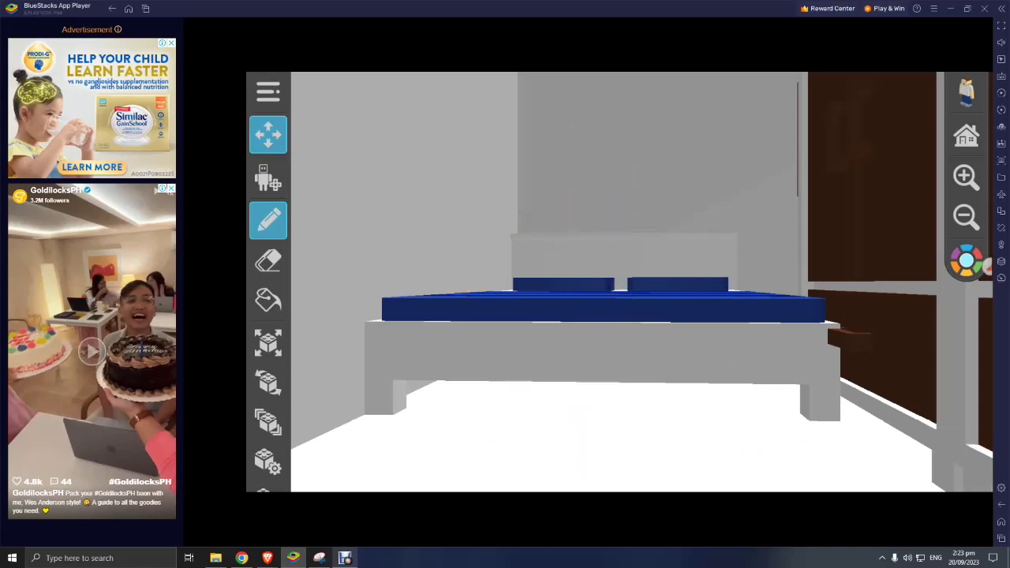
Add a light-blue-shirted brick character and drag it upward.
left_click(267, 134)
left_click(267, 134)
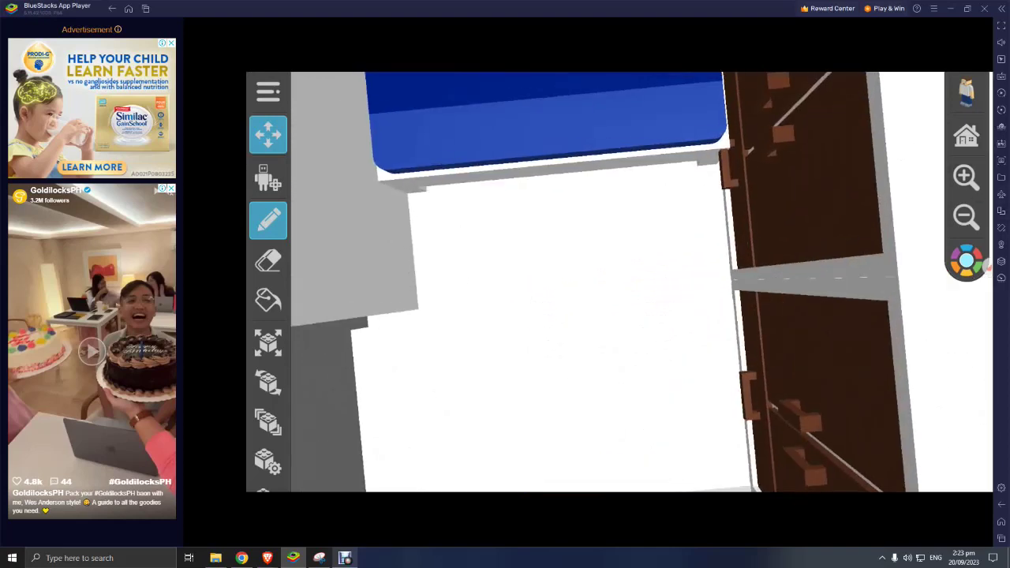
left_click(268, 382)
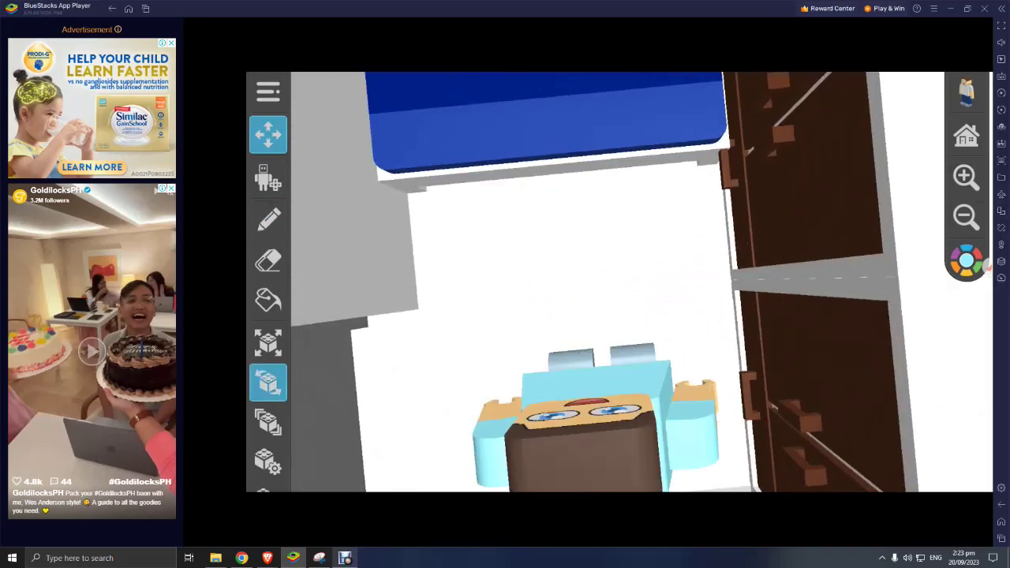
left_click(267, 343)
left_click(591, 418)
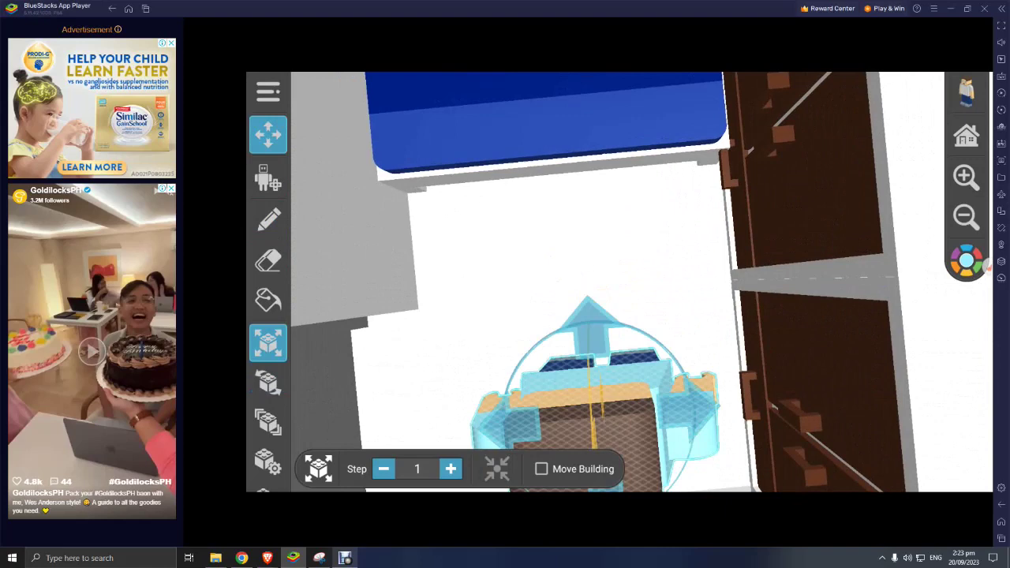
mouse_move(591, 418)
left_mouse_down()
mouse_move(564, 237)
mouse_move(623, 465)
left_mouse_up()
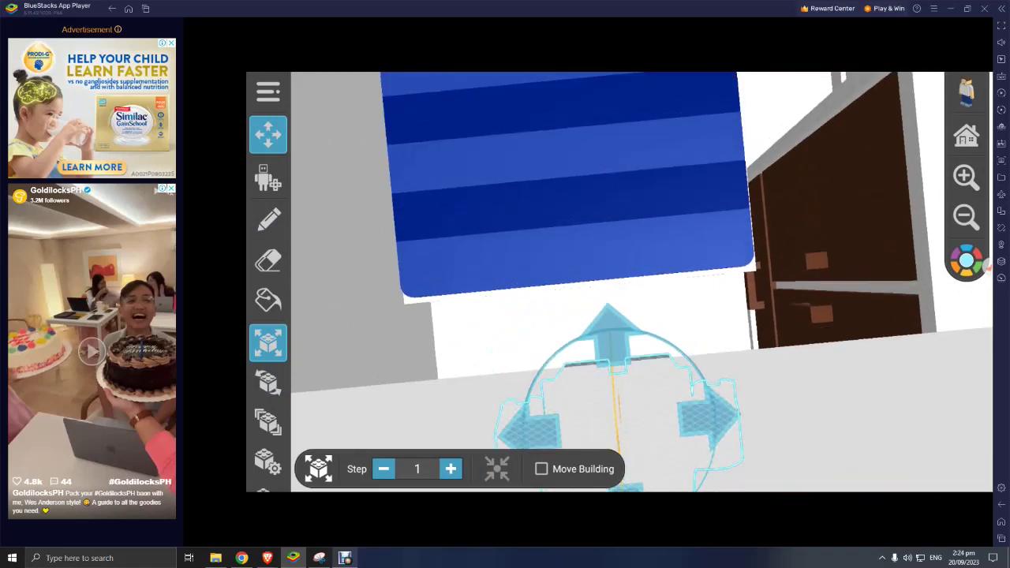
left_click(268, 219)
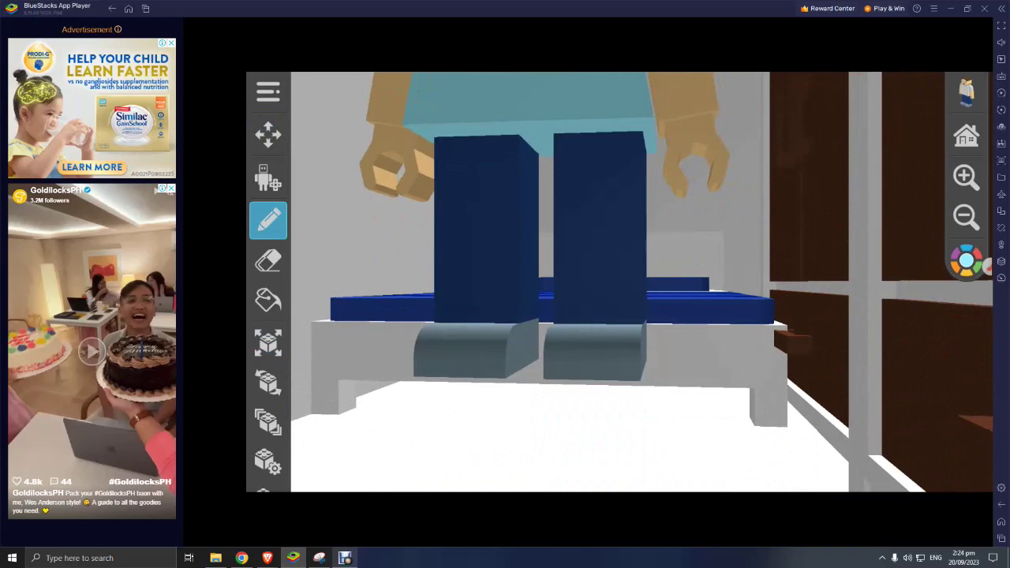
Lower the character onto the bed's blue mattress.
left_click(267, 342)
left_click(536, 236)
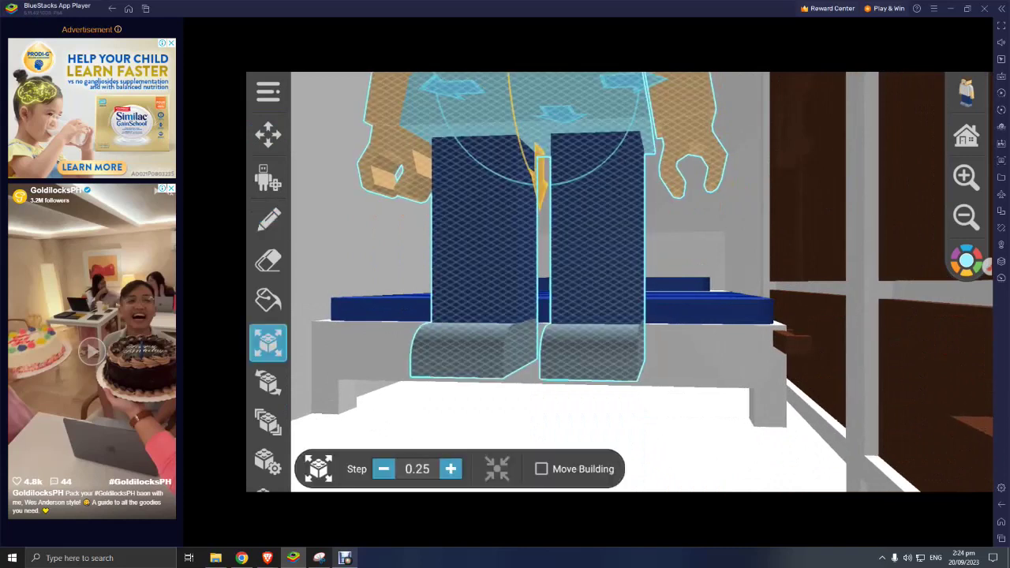
mouse_move(536, 236)
left_mouse_down()
mouse_move(537, 323)
mouse_move(489, 299)
mouse_move(631, 268)
mouse_move(552, 276)
left_mouse_up()
left_click(267, 221)
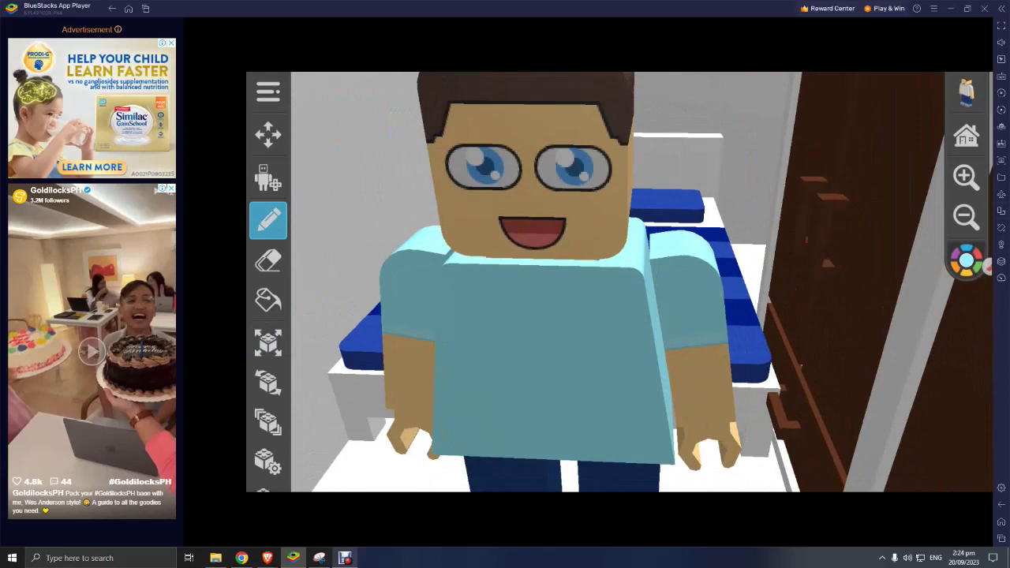
Paint the character's shirt red with the paint bucket.
left_click(965, 261)
left_click(742, 367)
left_click(267, 299)
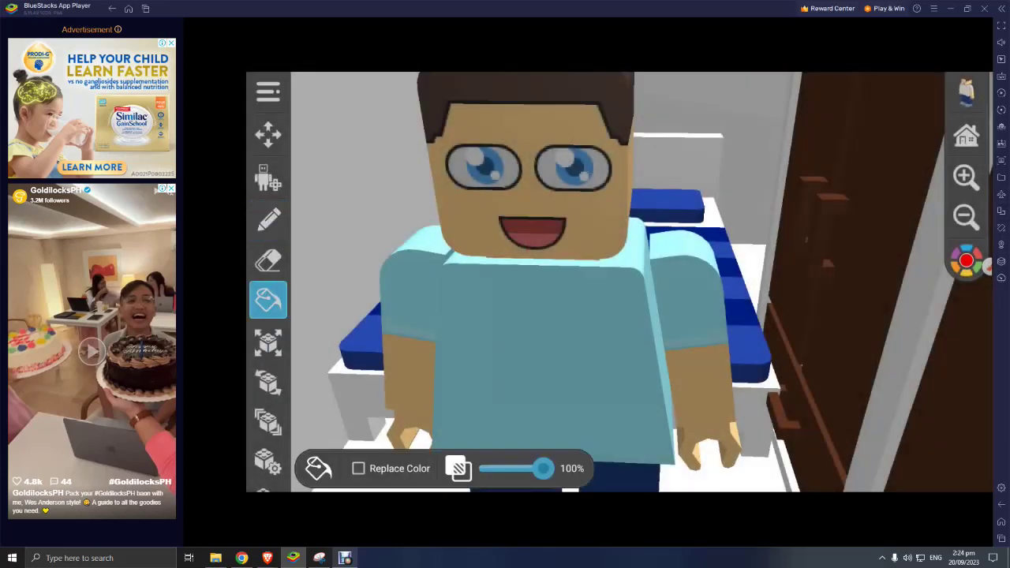
left_click(521, 340)
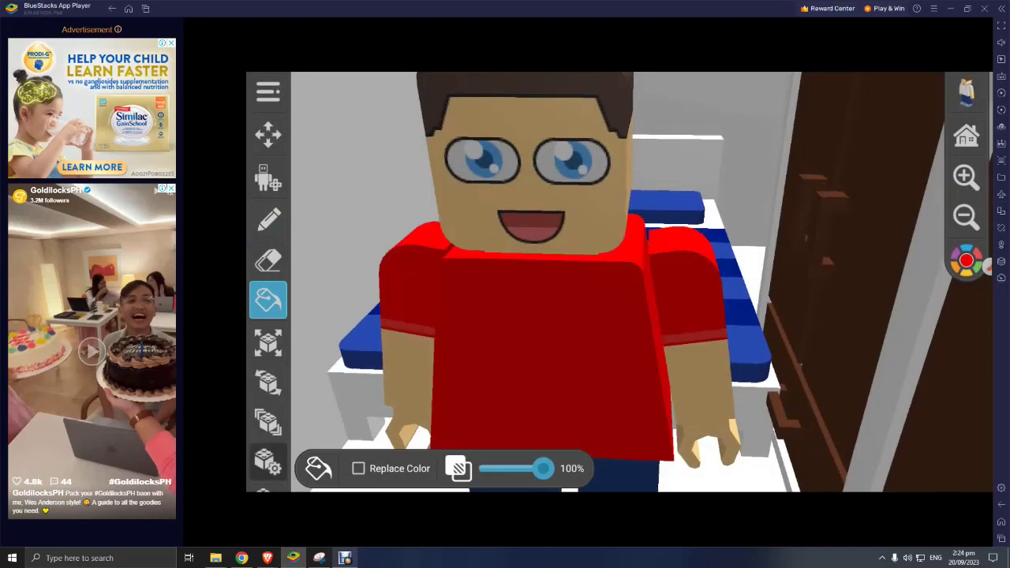
Equip the character with a handheld item in its outfit settings.
left_click(267, 461)
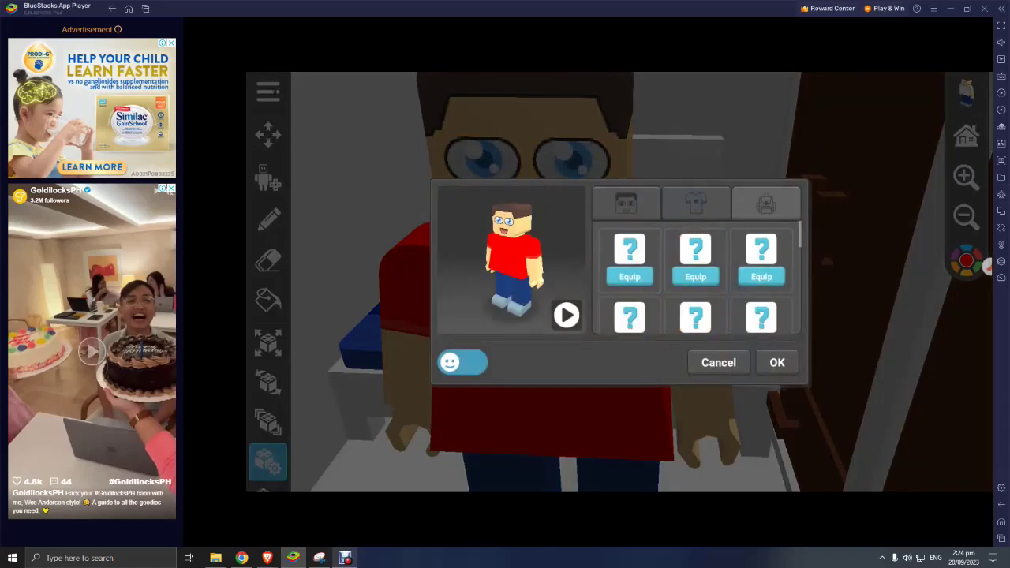
scroll(695, 278, "down", 1)
scroll(696, 278, "down", 2)
scroll(696, 277, "down", 2)
scroll(695, 278, "down", 2)
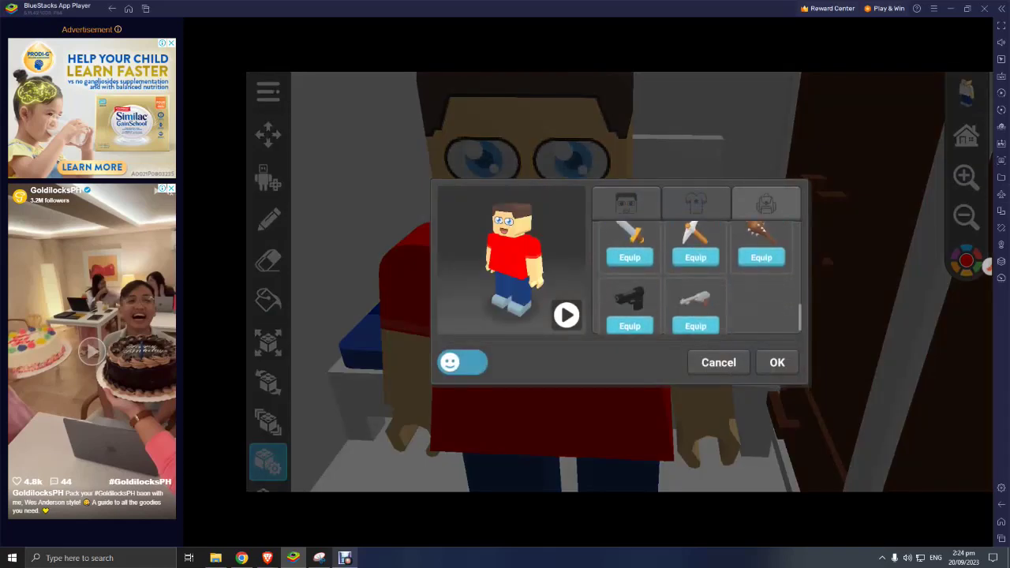
left_click(777, 362)
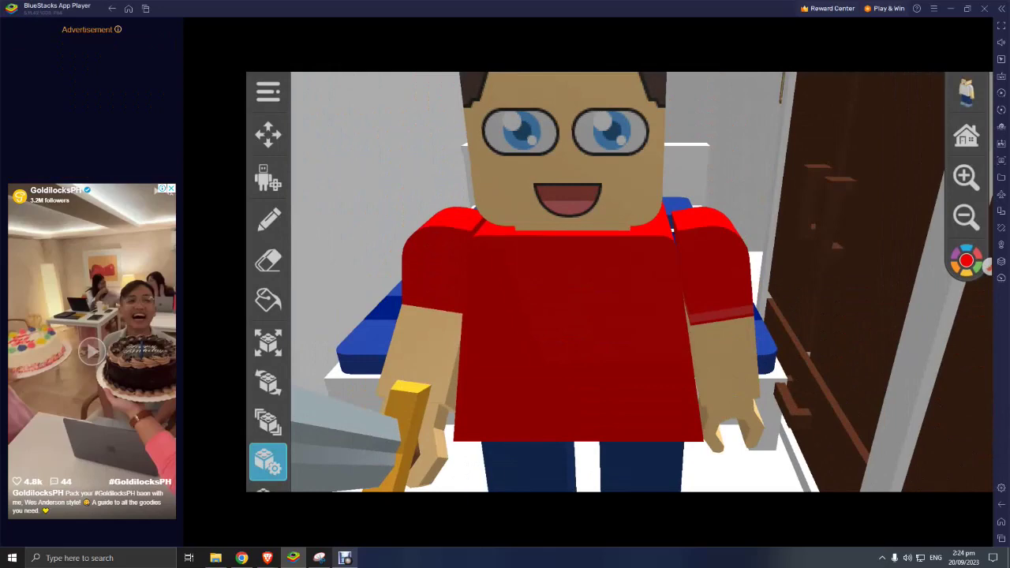
left_click(268, 461)
scroll(696, 278, "down", 5)
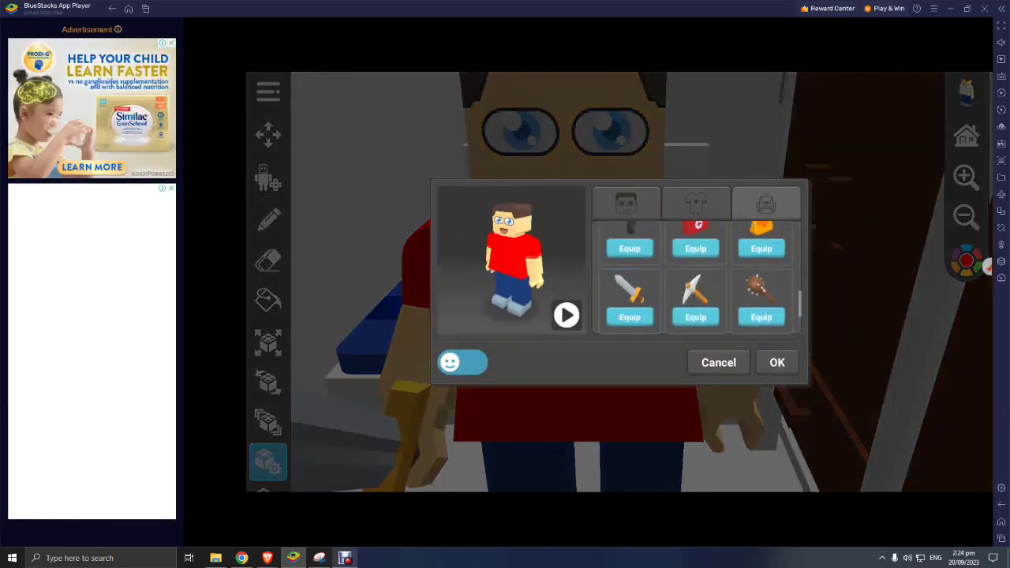
left_click(777, 362)
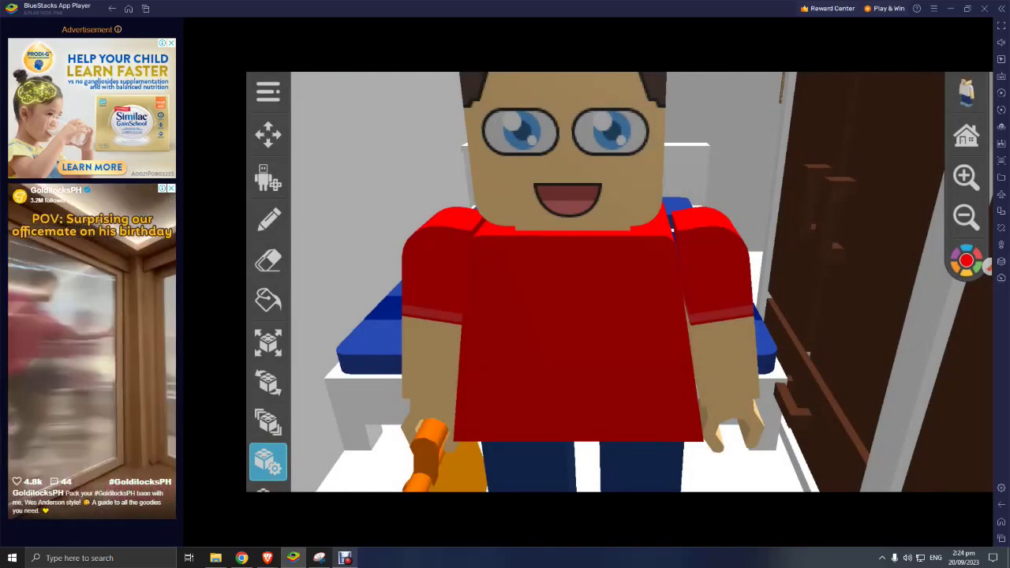
Start playing as the character and walk through the locker room and corridor.
left_click(267, 180)
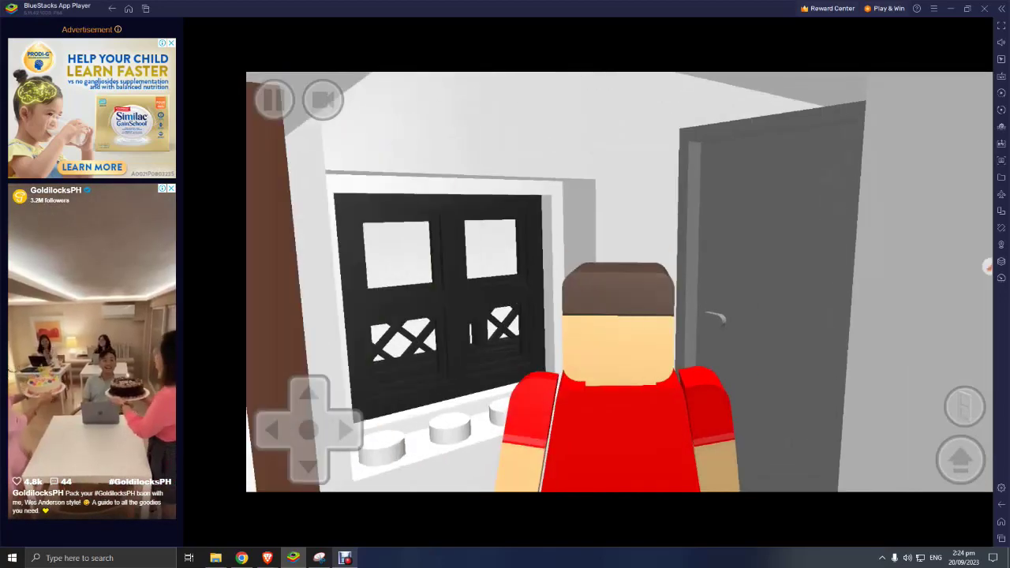
key("Up")
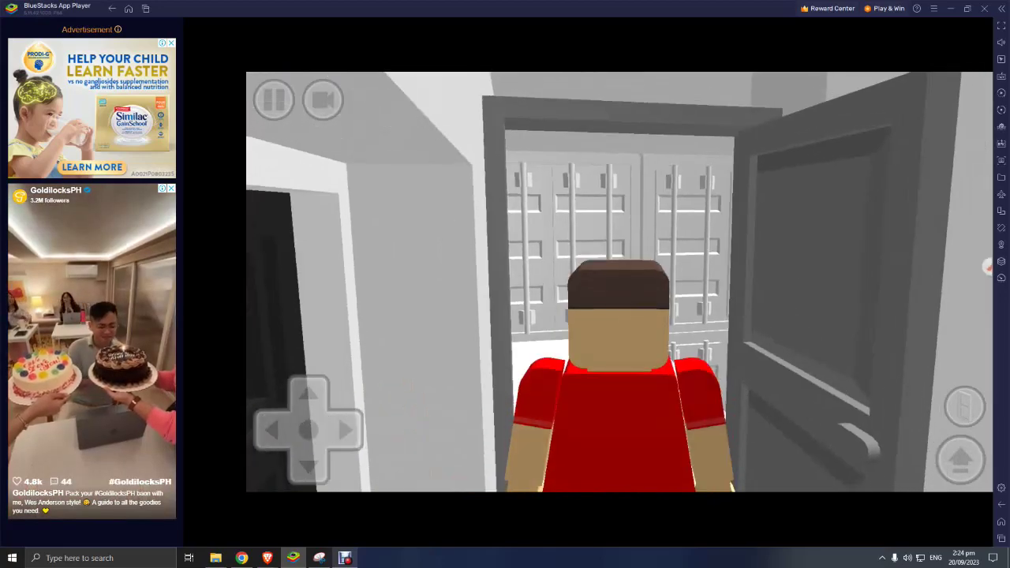
key("Up")
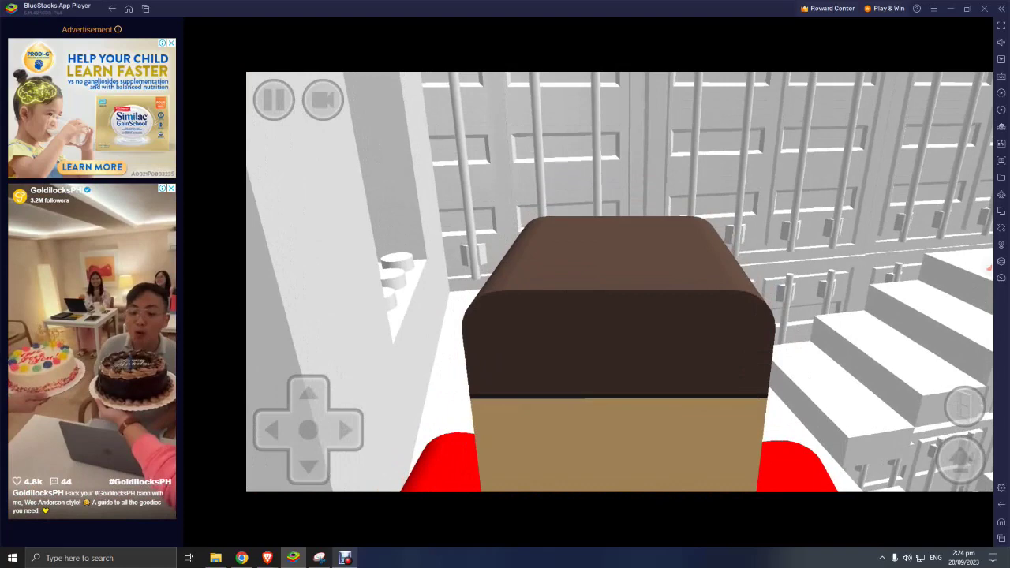
key("Down")
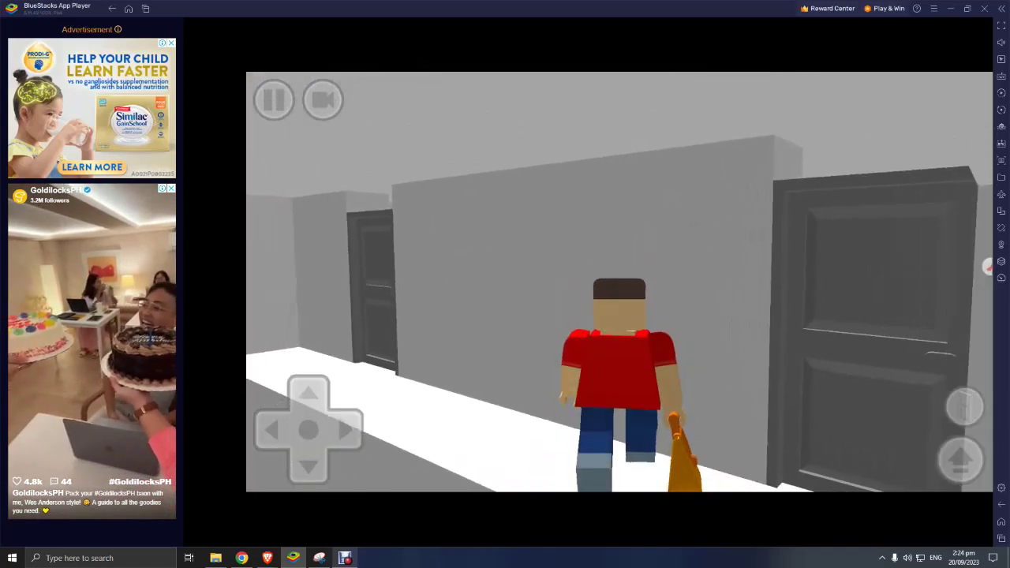
key("Up")
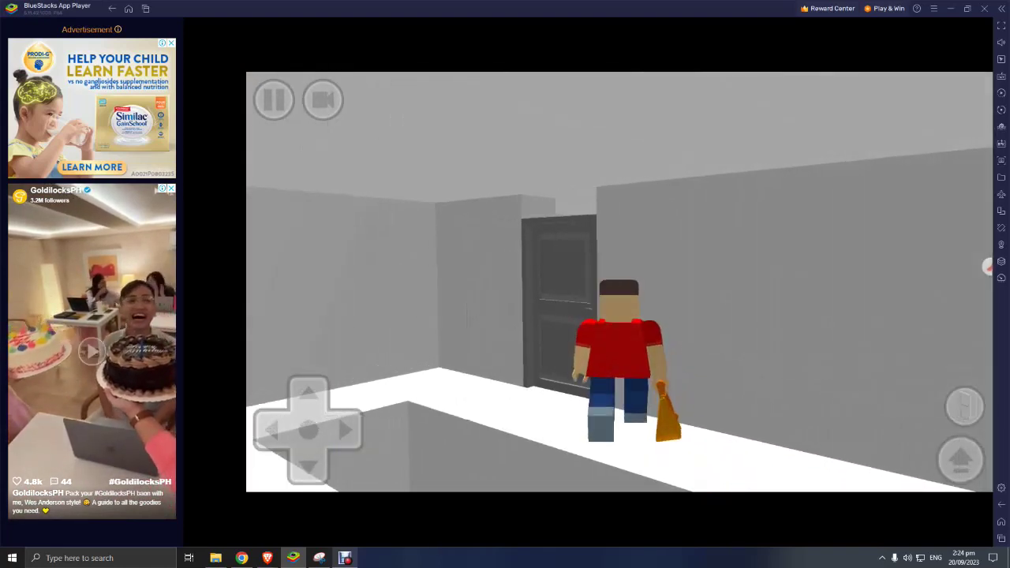
key("Left")
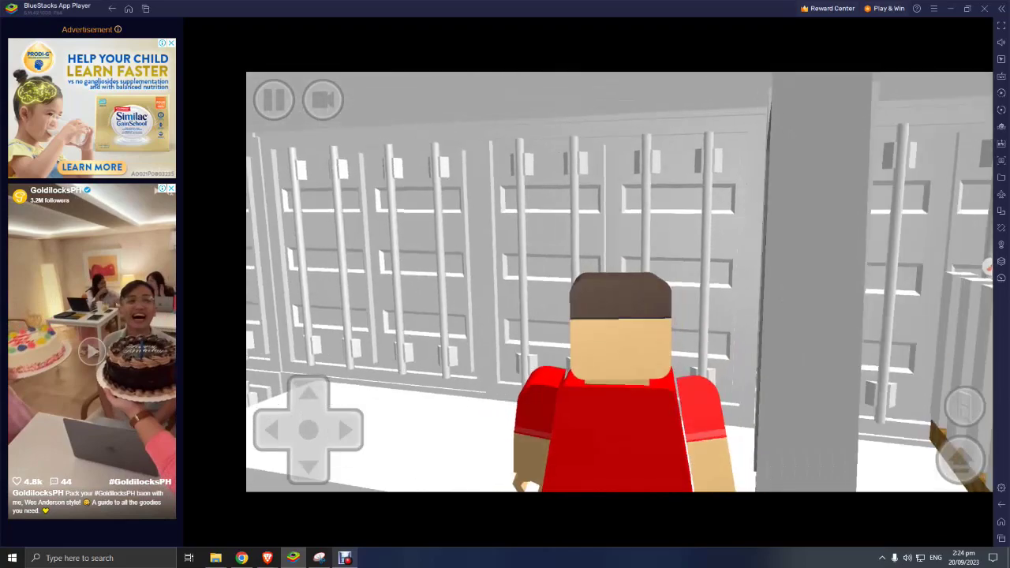
key("Left")
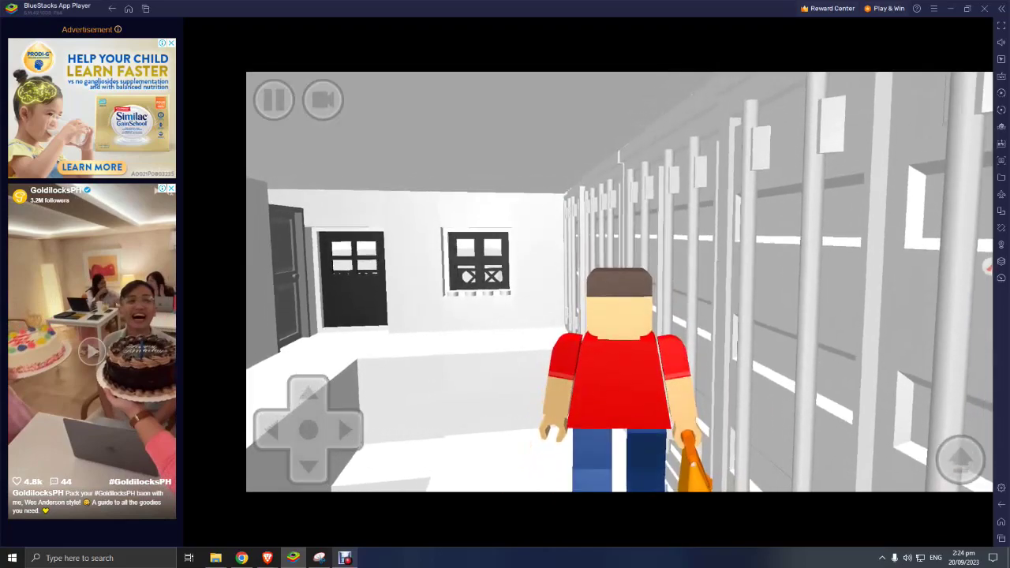
key("Up")
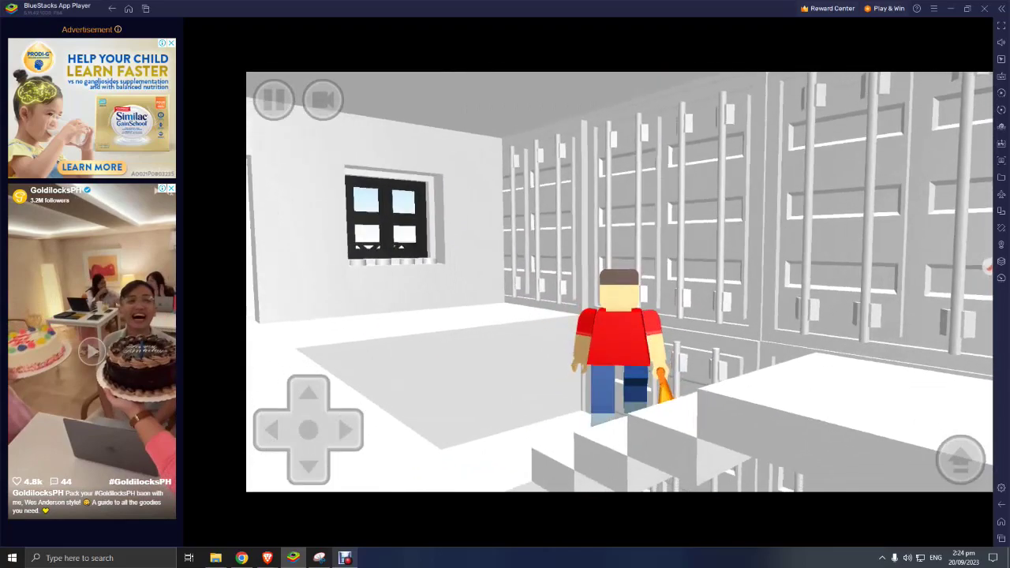
key("Right")
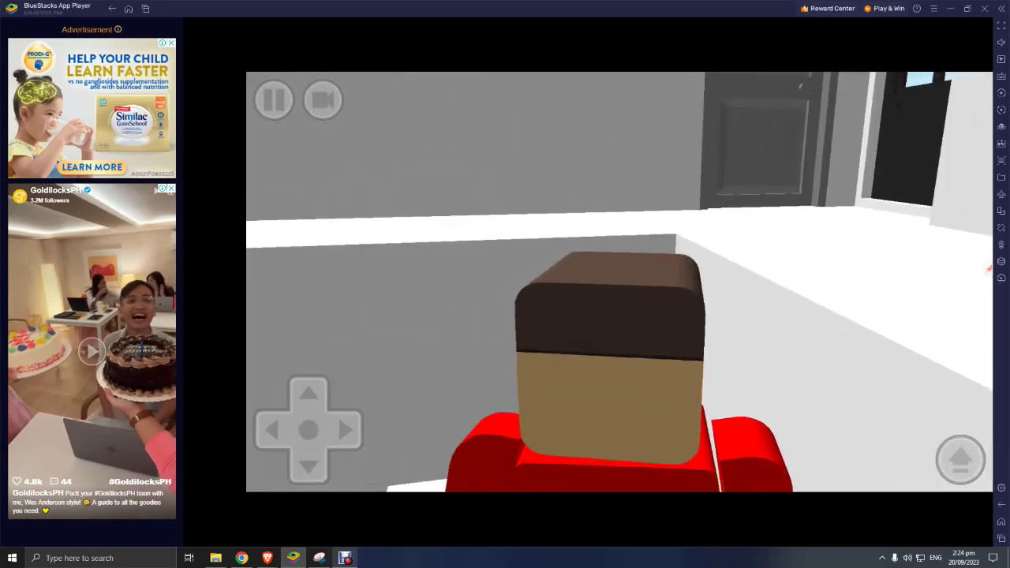
key("Left")
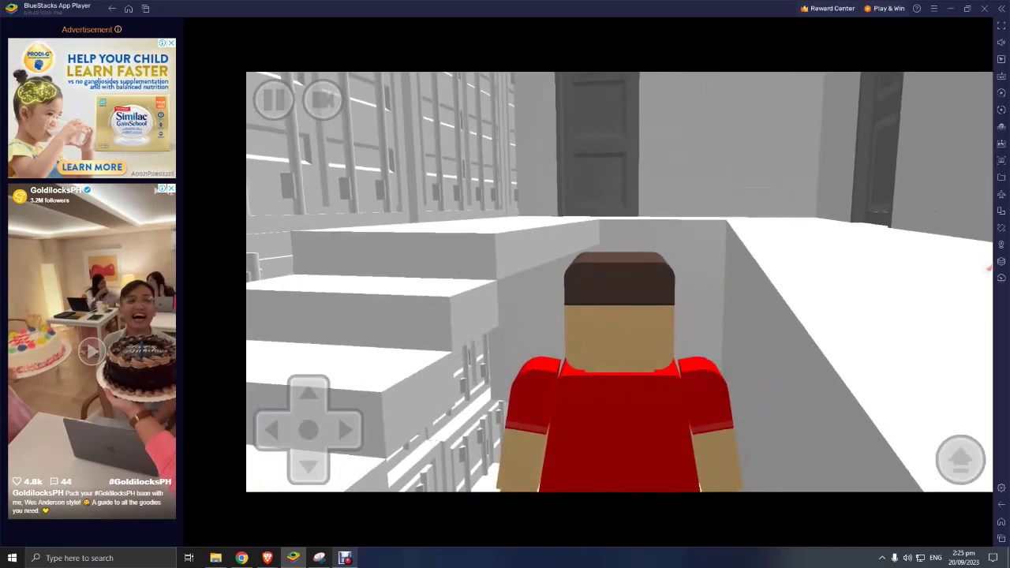
Walk past the blue table and red sofa rooms toward the rainbow table.
key("Up")
key("Left")
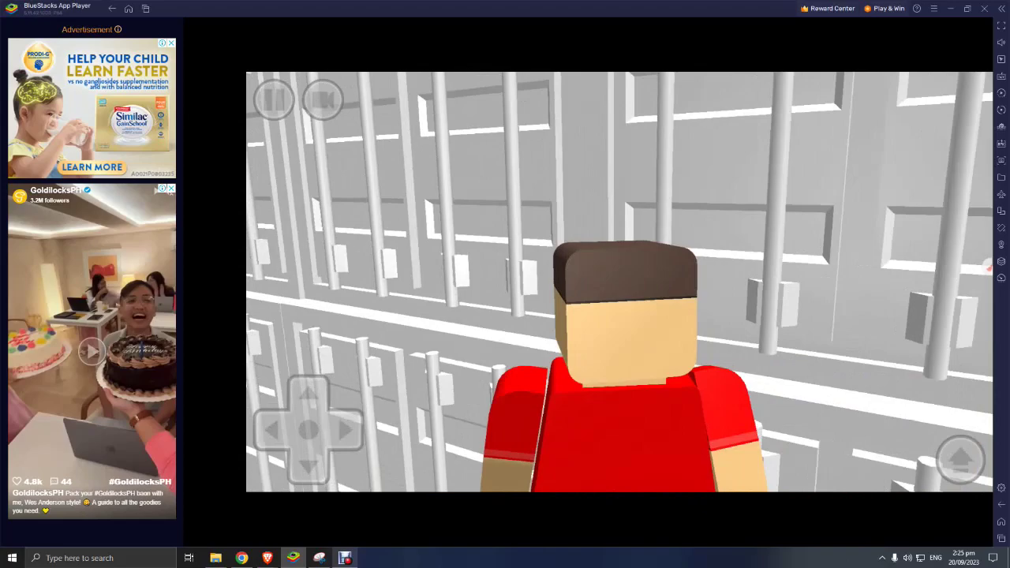
key("Left")
key("Up")
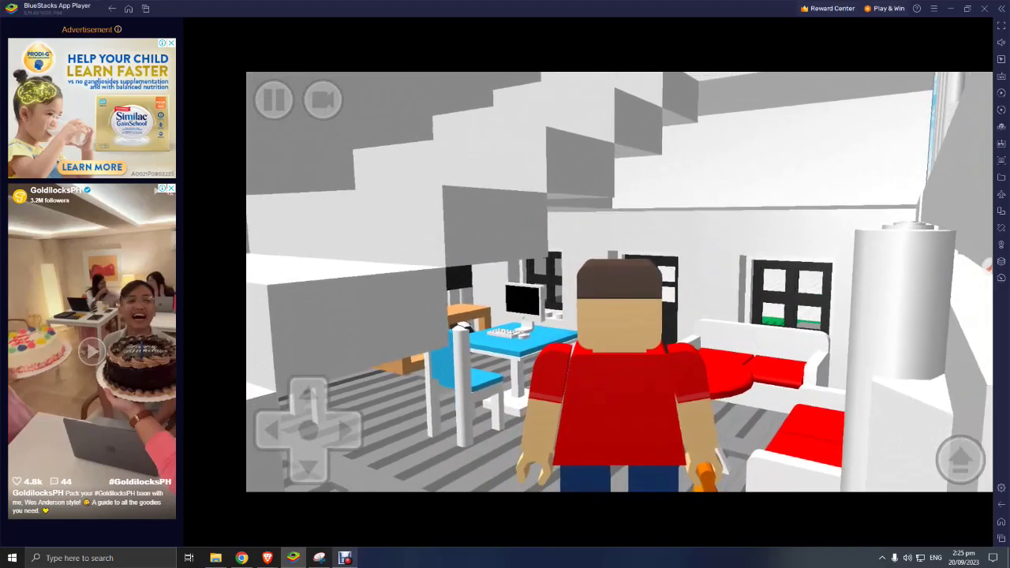
key("Up")
key("Left")
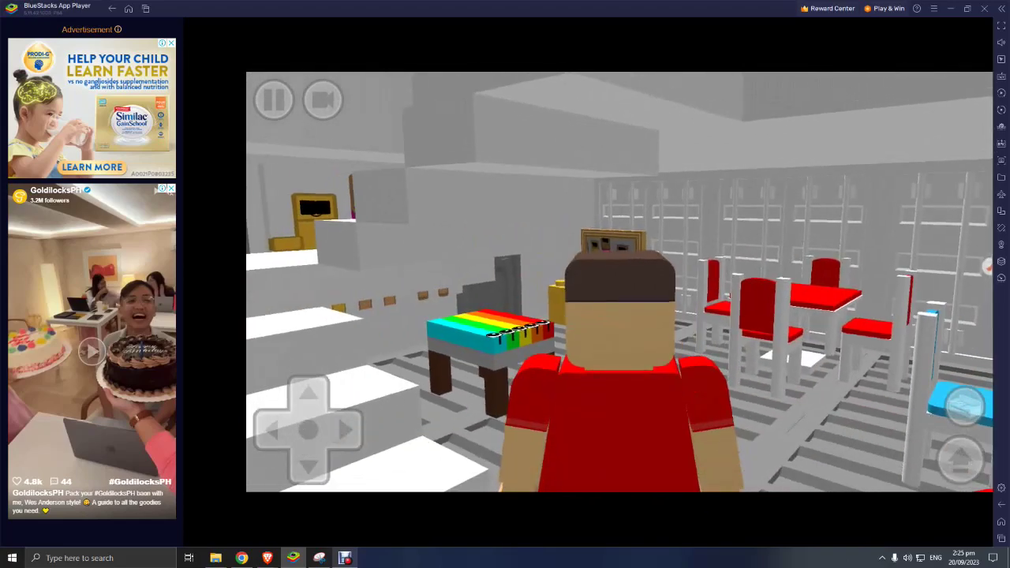
key("Up")
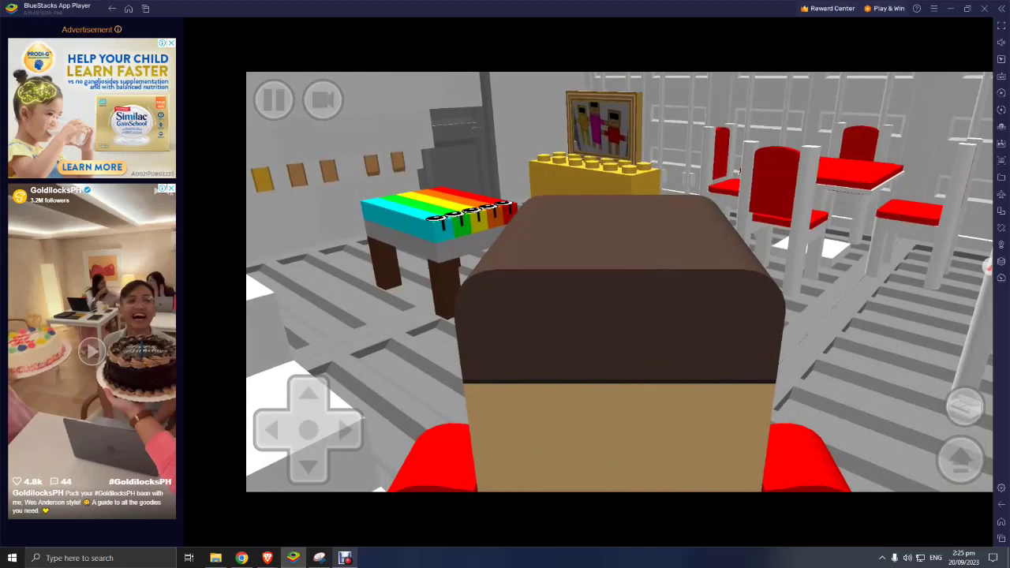
Steer the character among the blue computer desks and red dining tables.
key("Right")
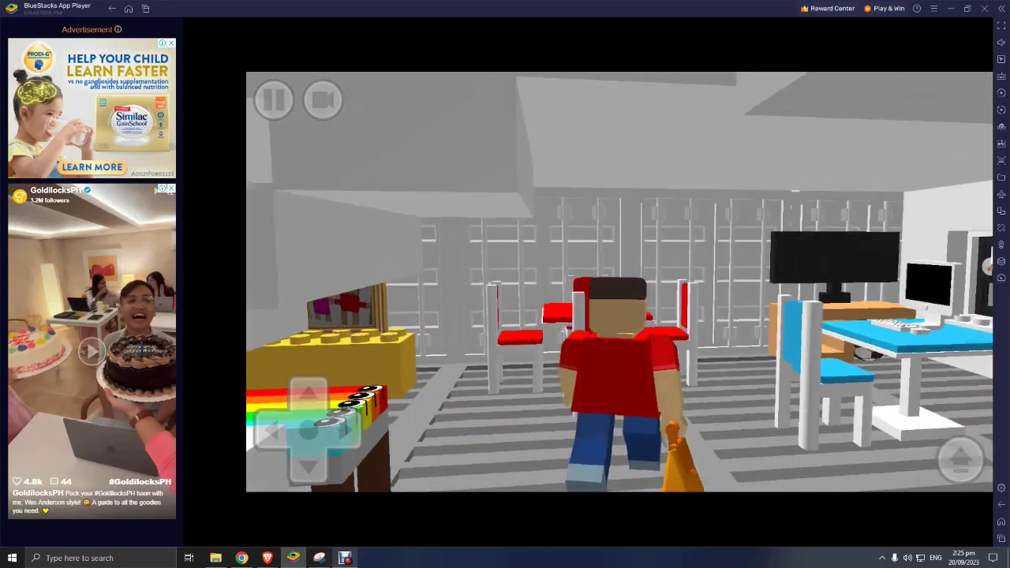
key("Right")
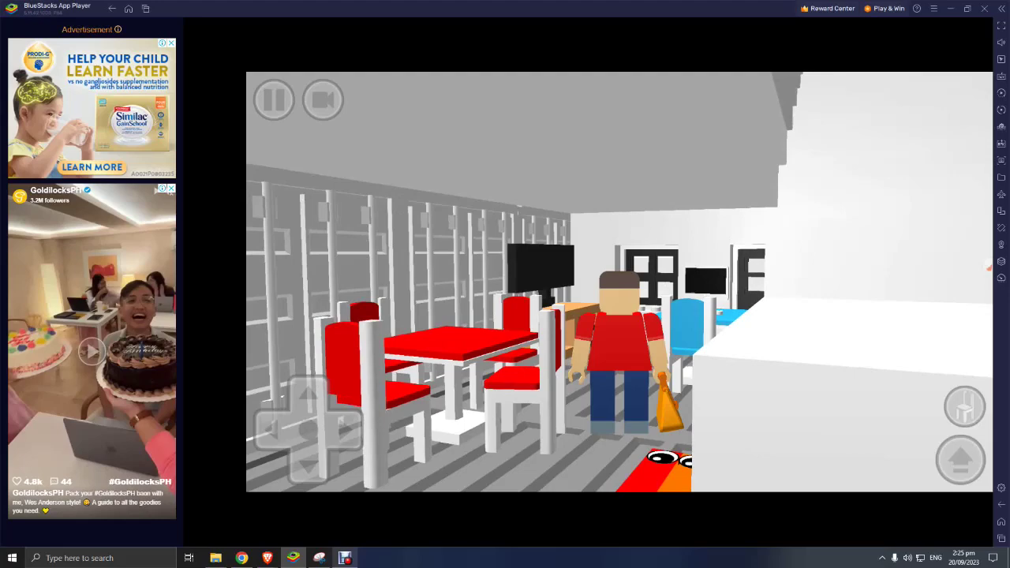
key("Left")
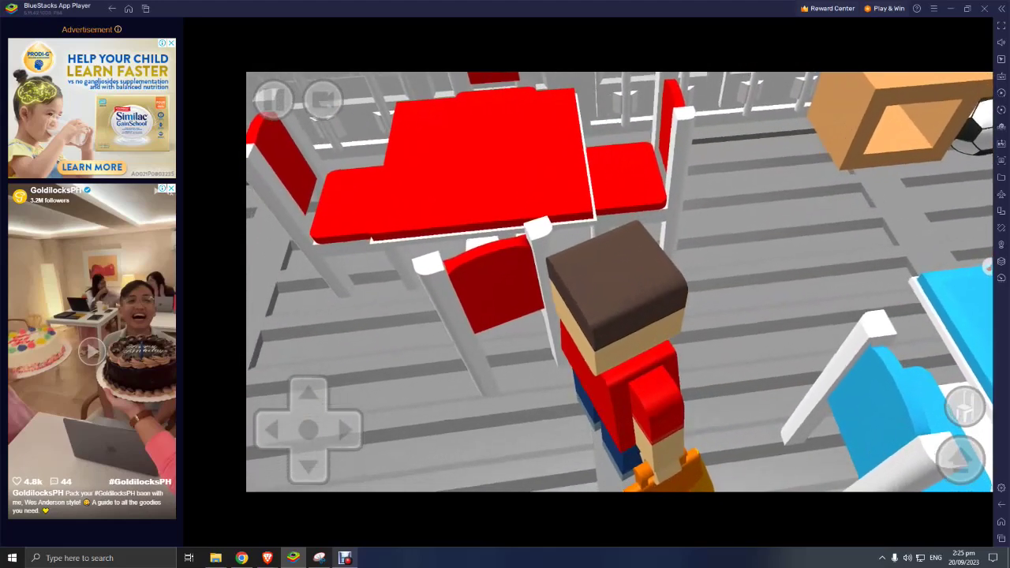
key("Right")
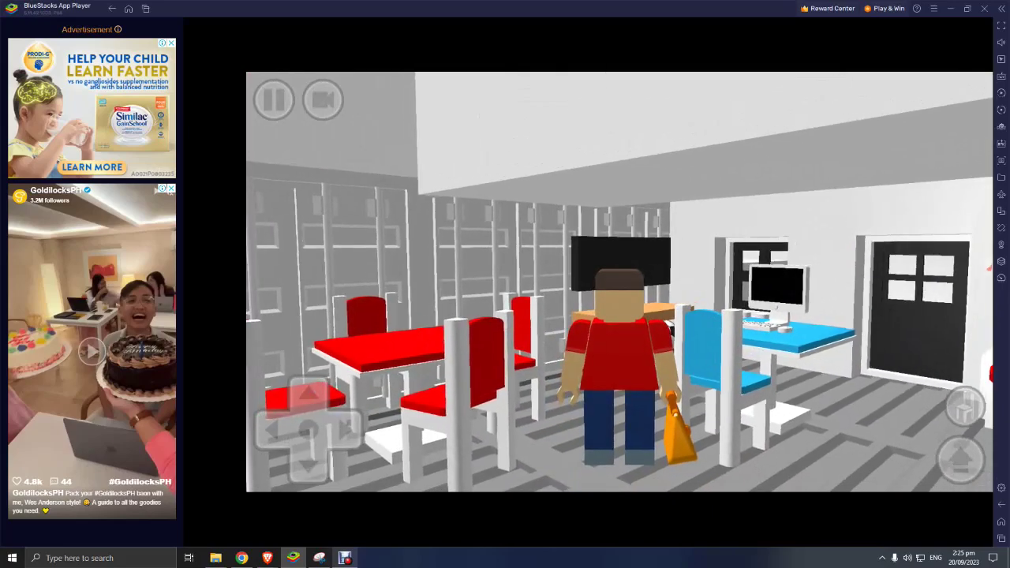
key("Left")
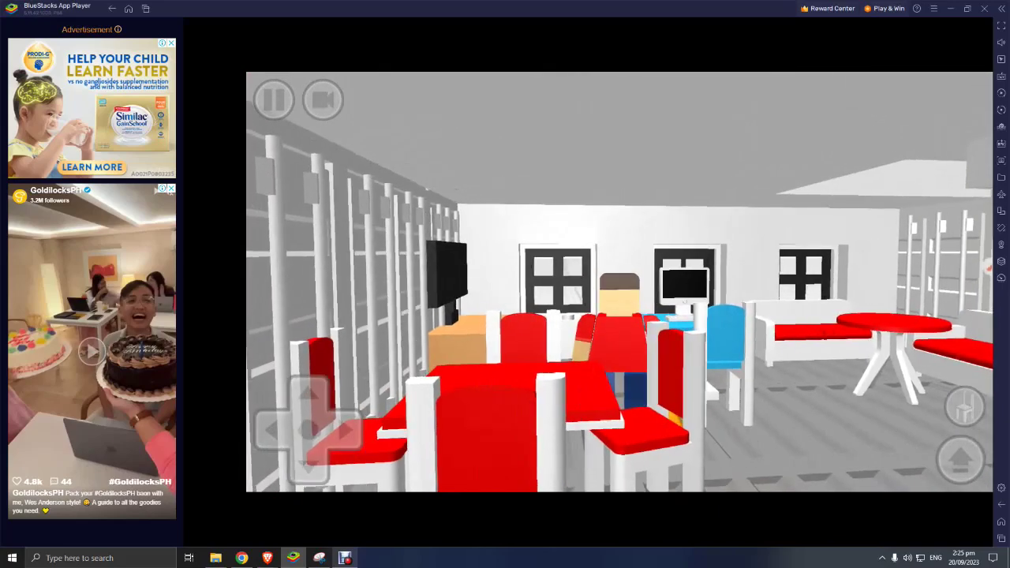
key("Left")
key("Left")
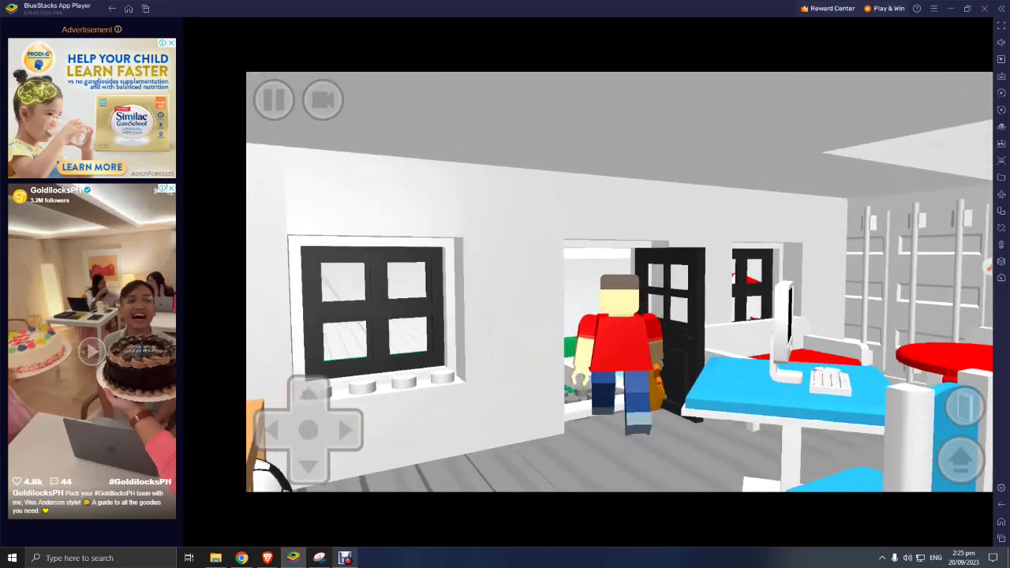
Walk the character past the pool along the grey path into the garage.
key("Up")
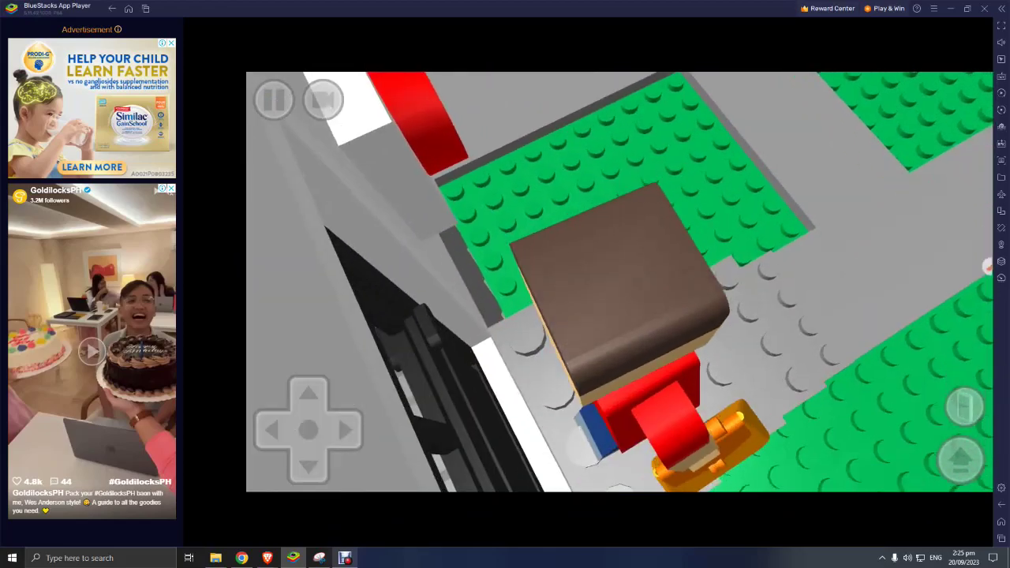
key("Up")
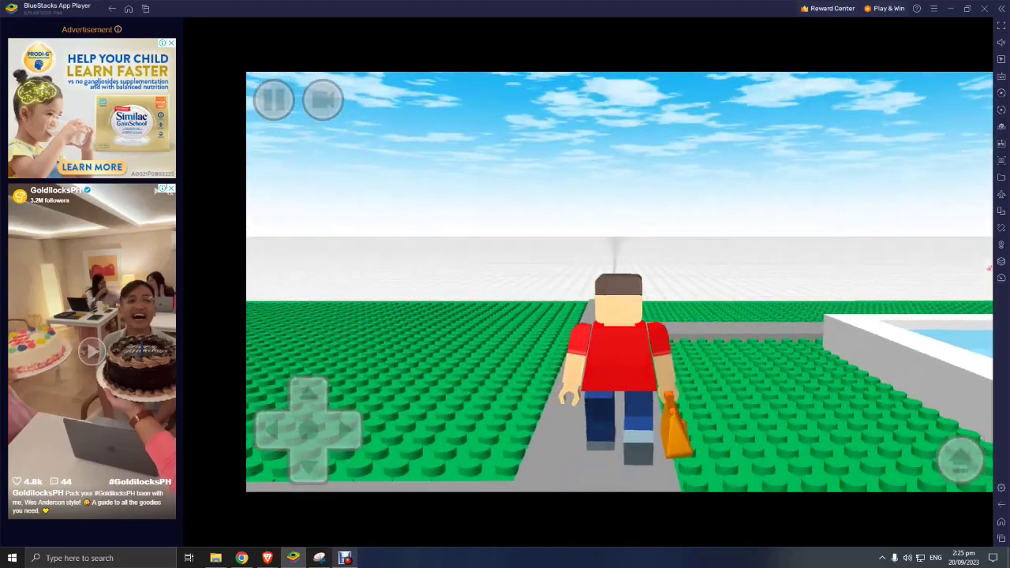
key("Left")
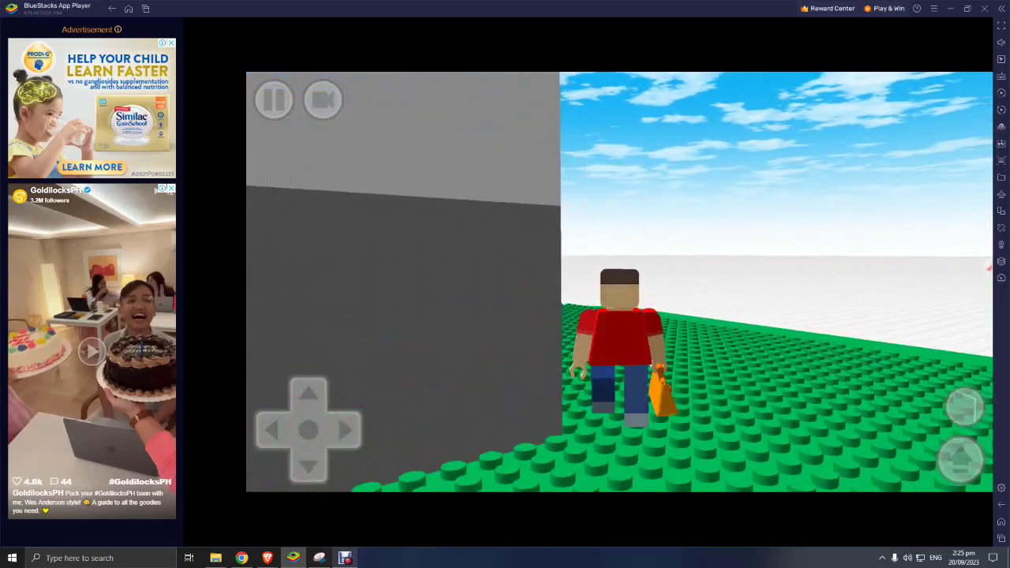
key("Left")
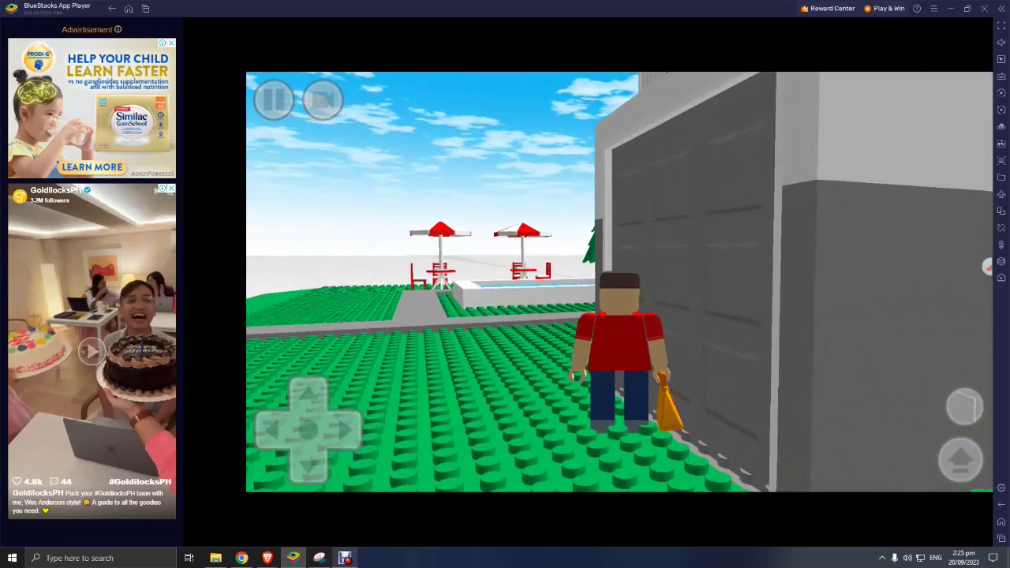
key("Right")
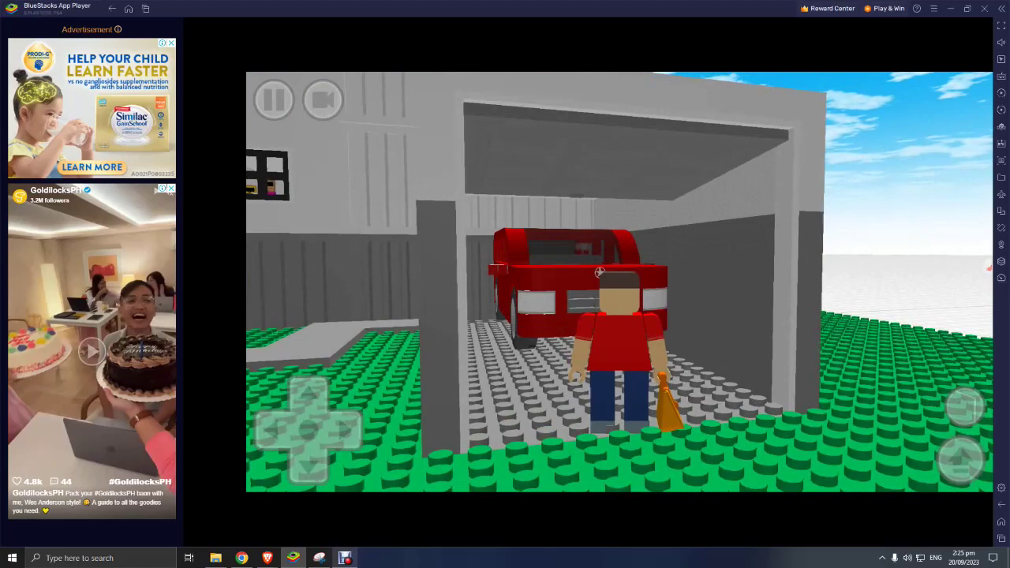
key("Up")
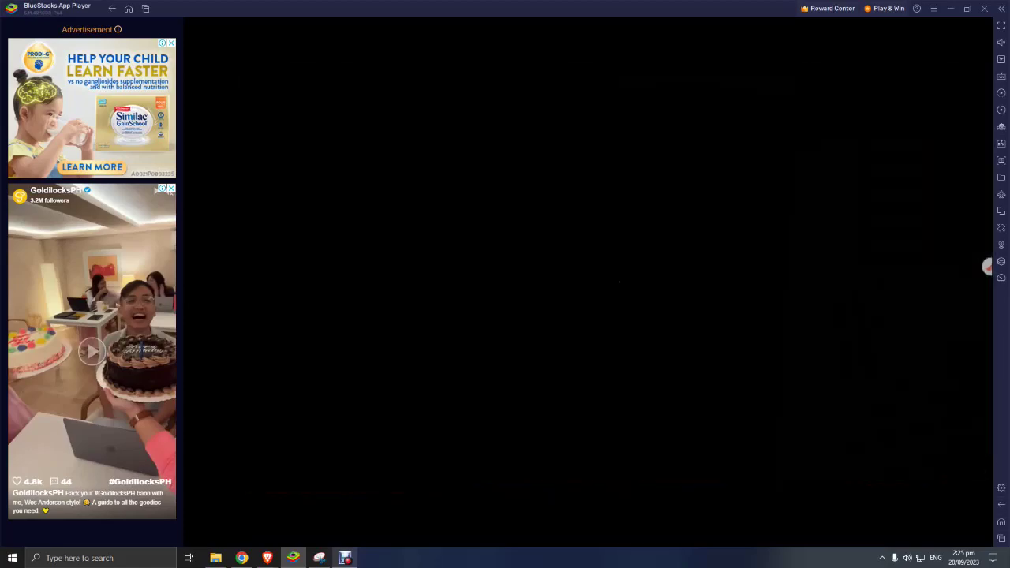
Drive the red car out of the garage, steering left then straight.
key("Up")
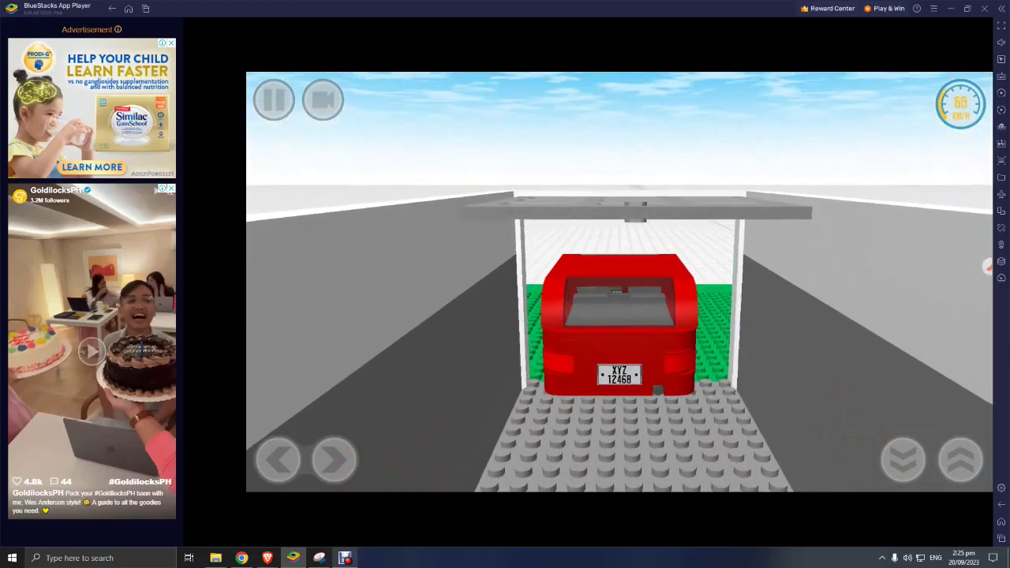
key("Left")
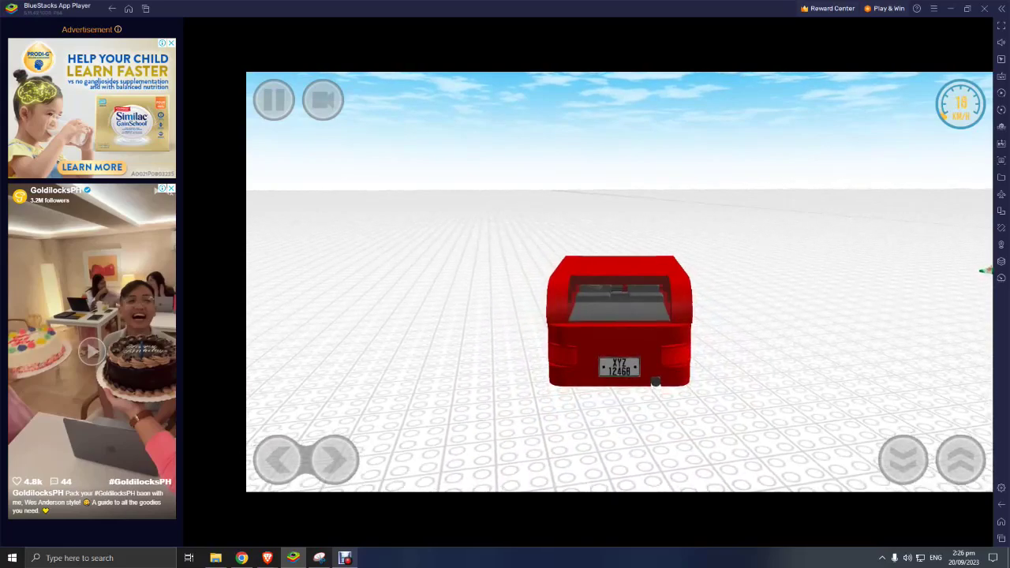
key("Left")
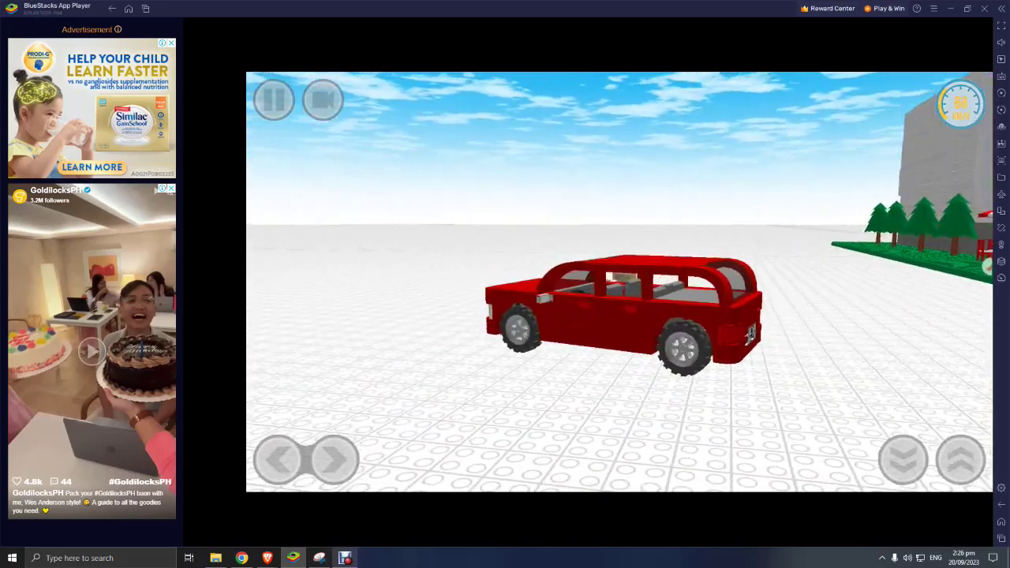
key("Up")
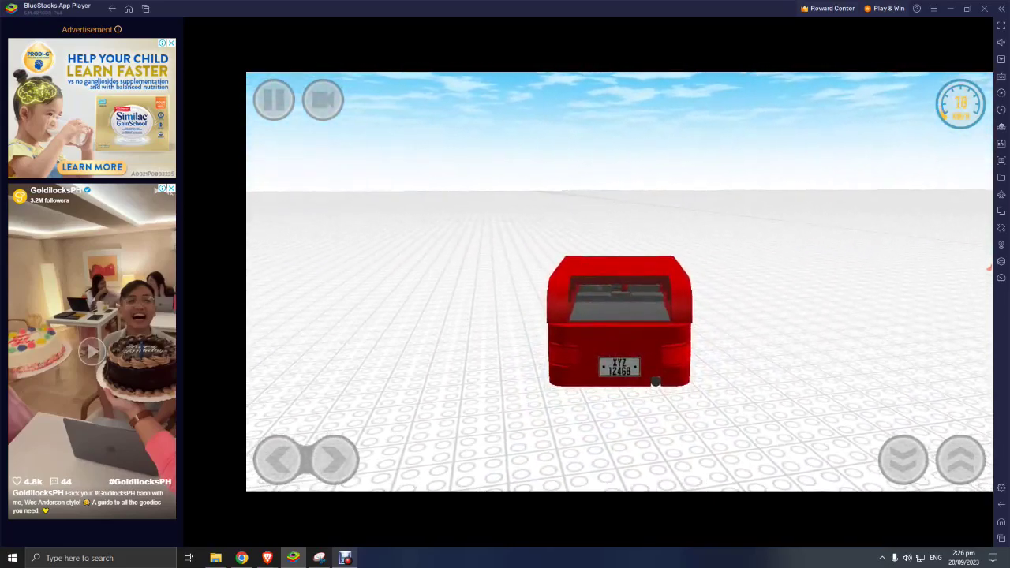
Exit the car and the character to return to the build editor.
key("Escape")
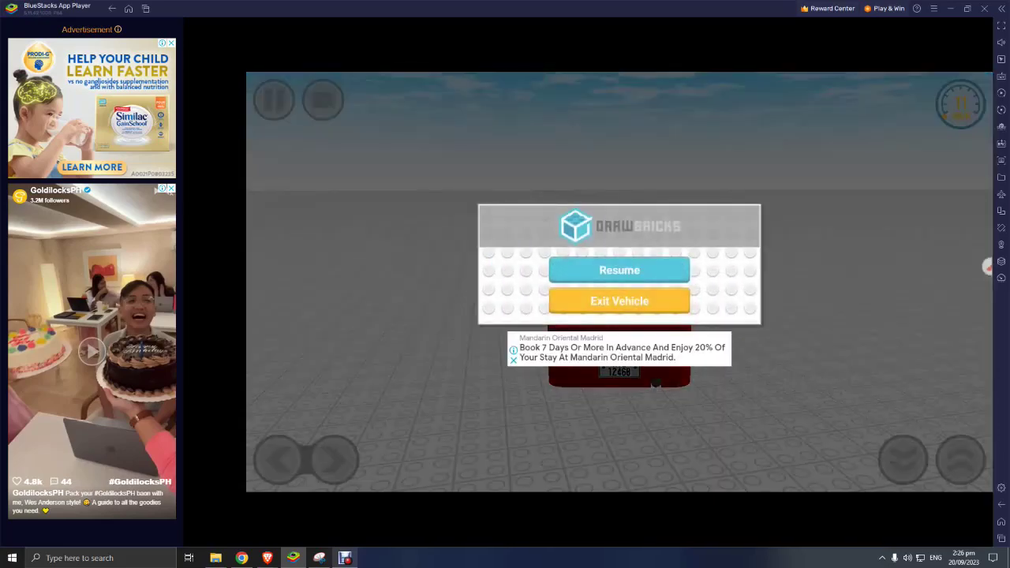
left_click(617, 299)
key("Escape")
left_click(618, 299)
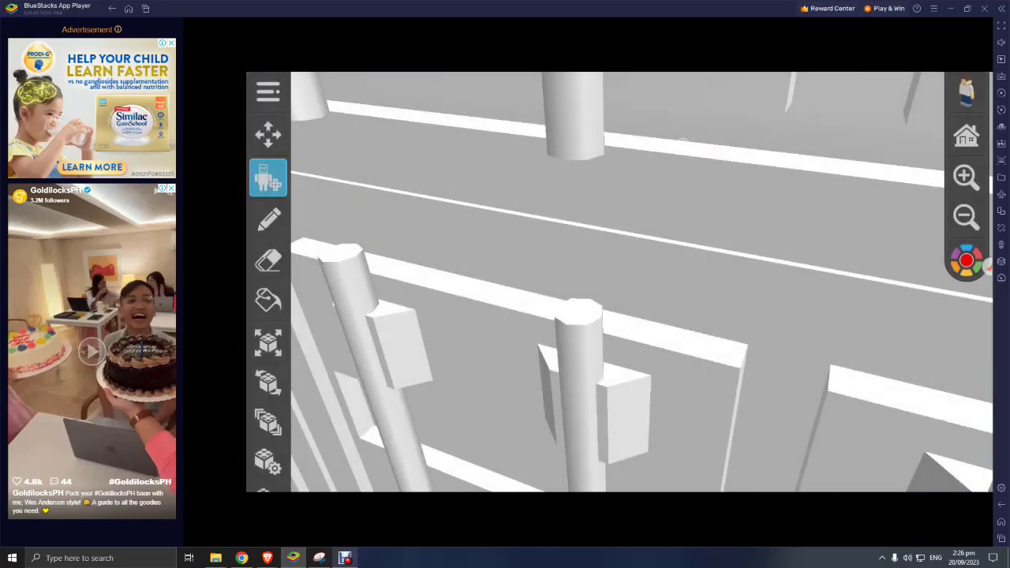
Open the 2450-piece house build from the Gallery.
left_click(268, 91)
left_click(545, 275)
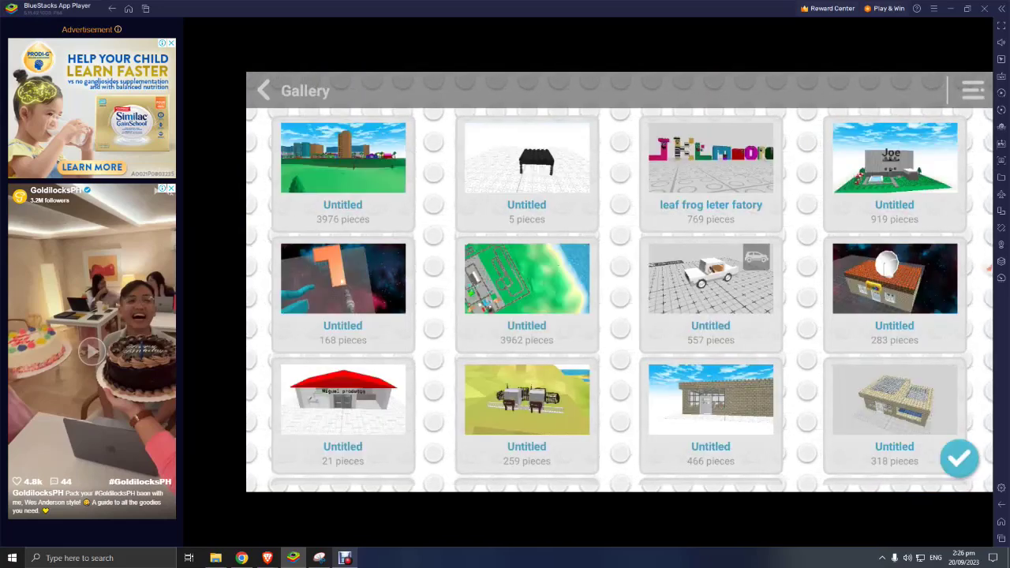
scroll(613, 300, "down", 2)
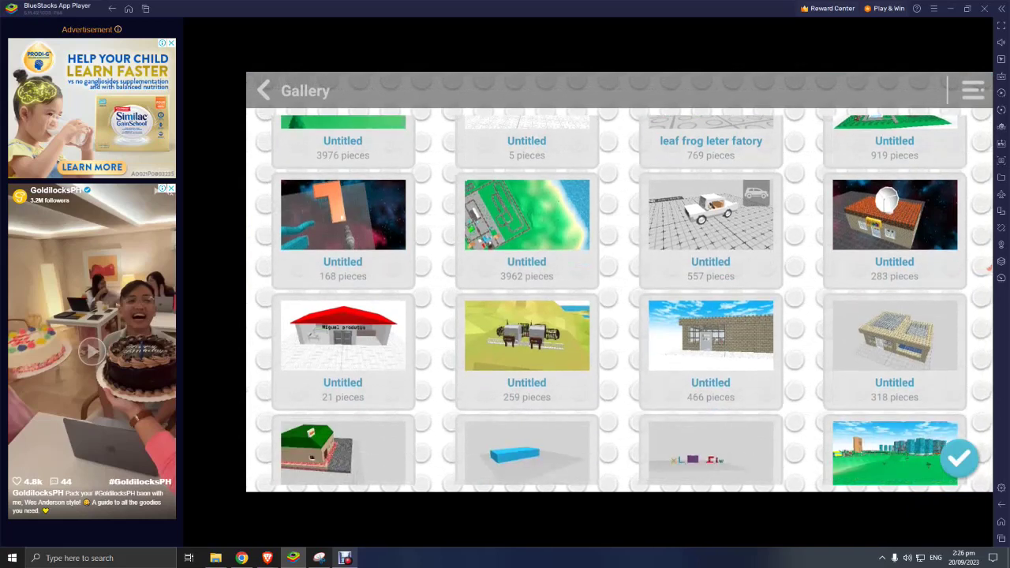
scroll(619, 300, "down", 2)
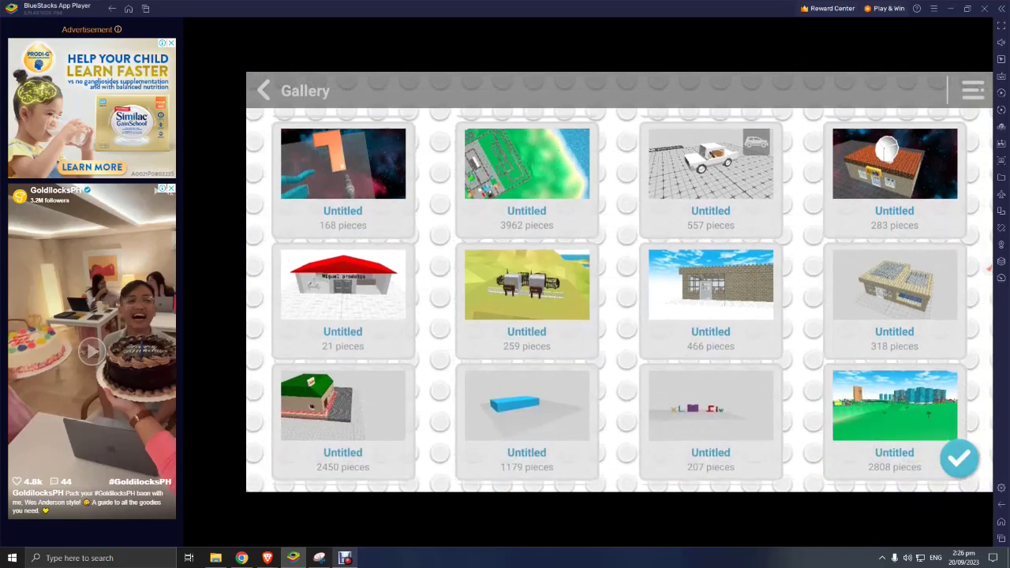
left_click(959, 458)
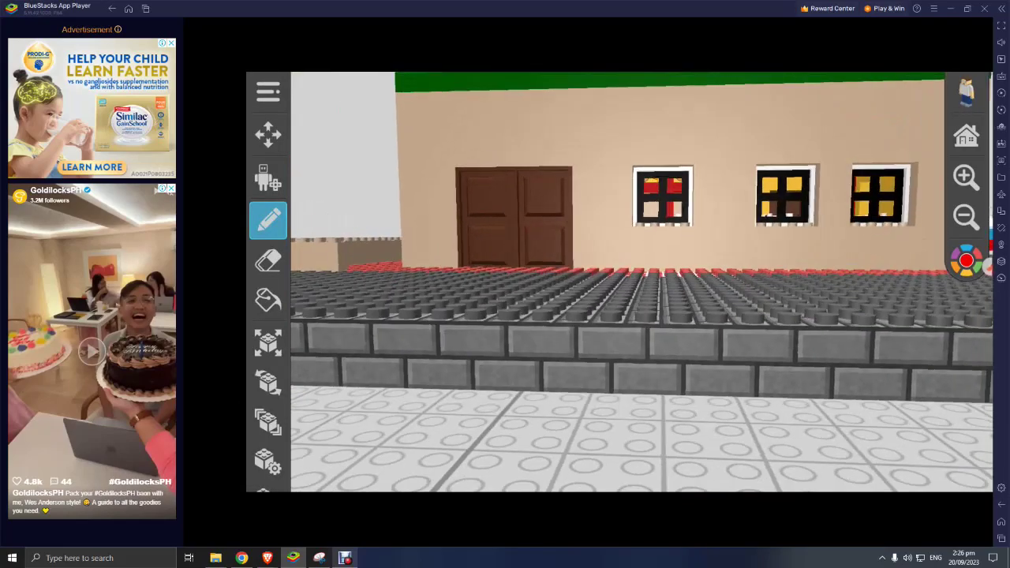
Take control of the red-shirted character, dismissing the Help prompt.
left_click(268, 180)
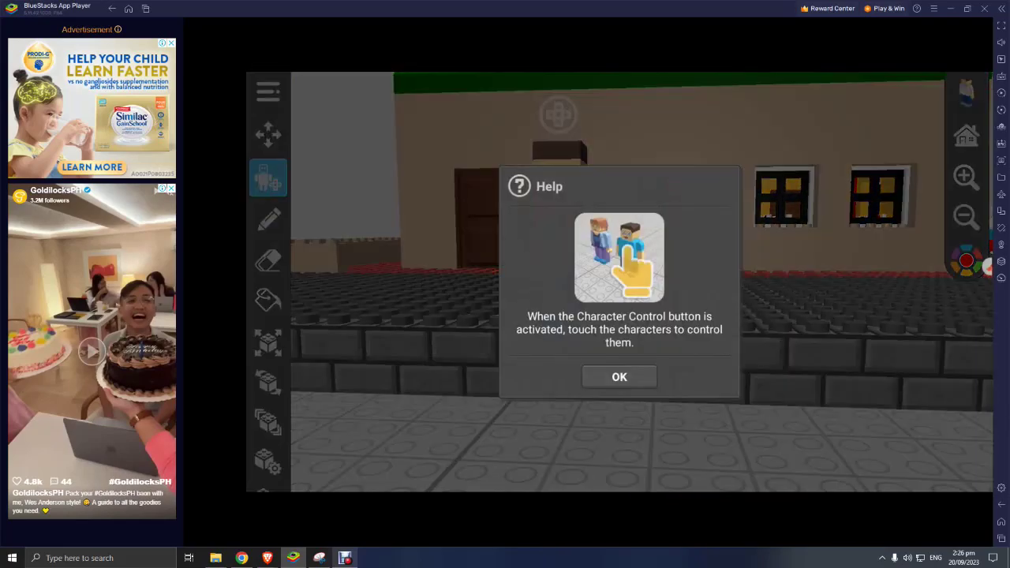
left_click(617, 376)
left_click(560, 236)
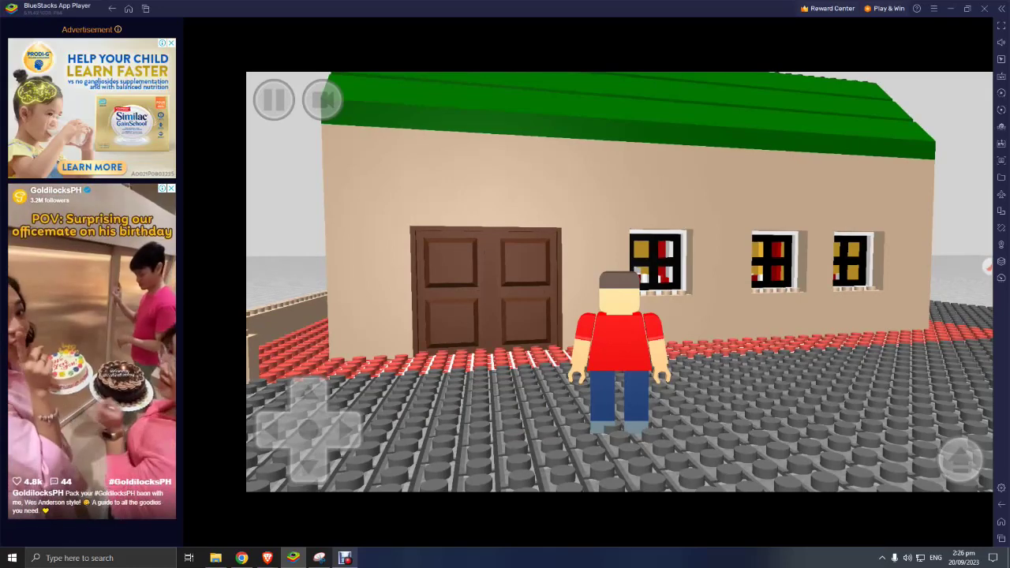
Walk the character to the brown double door and open it.
key("a")
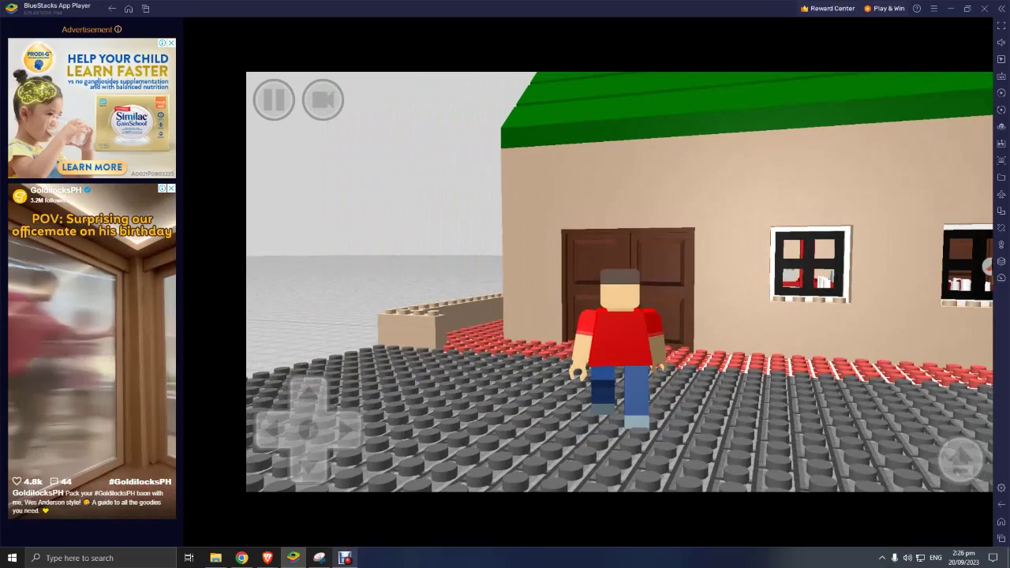
key("w")
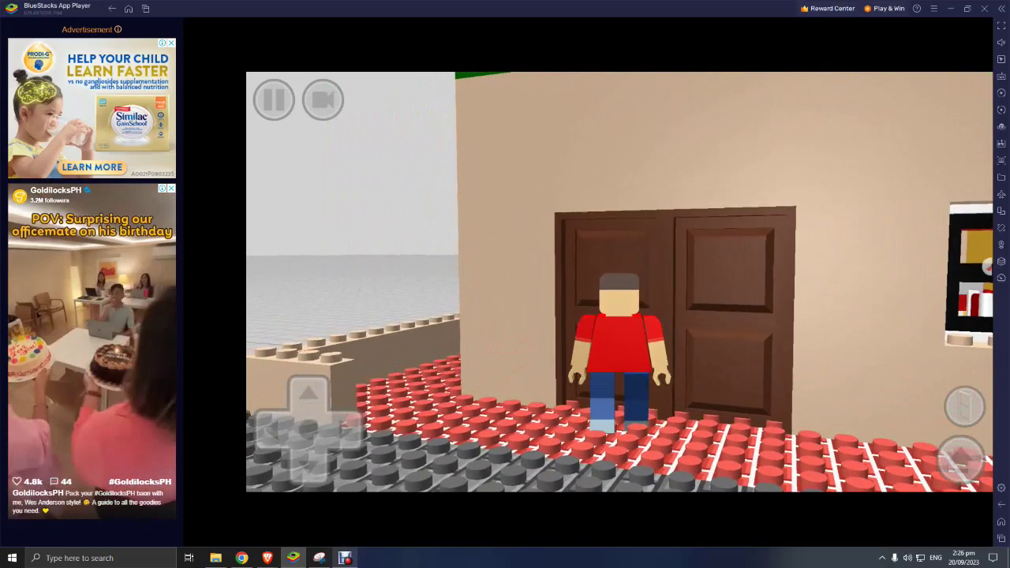
key("d")
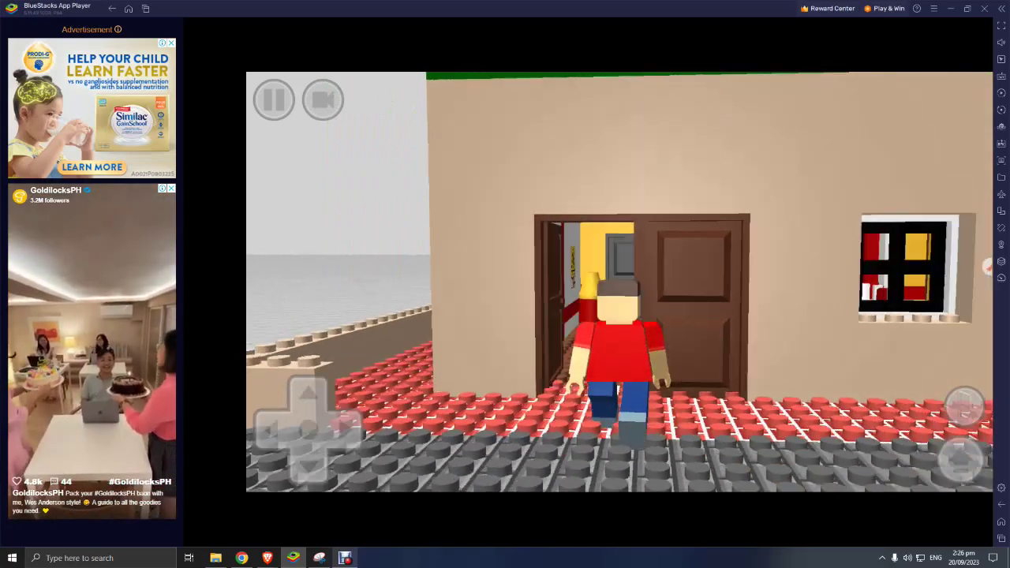
key("d")
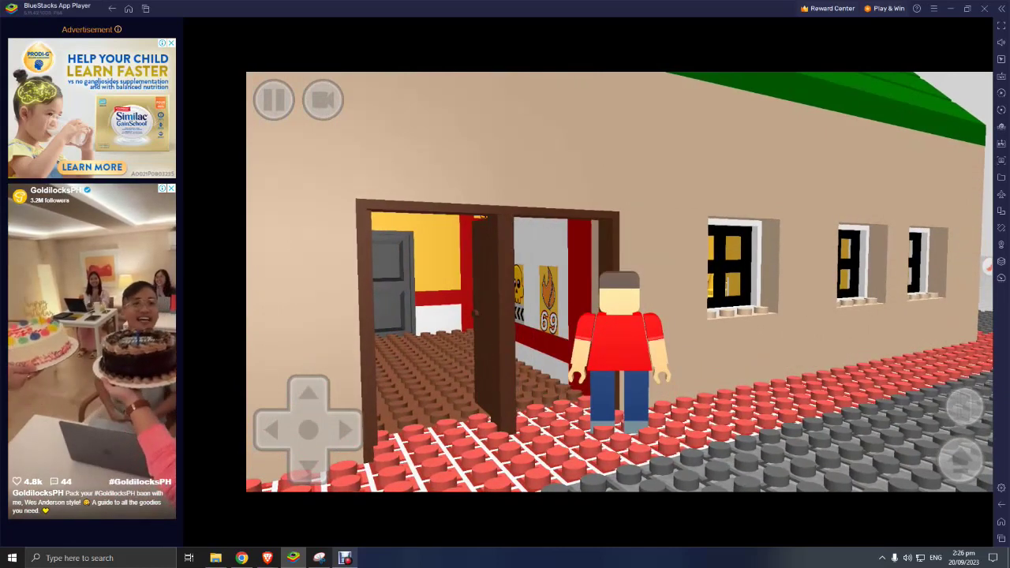
mouse_move(234, 509)
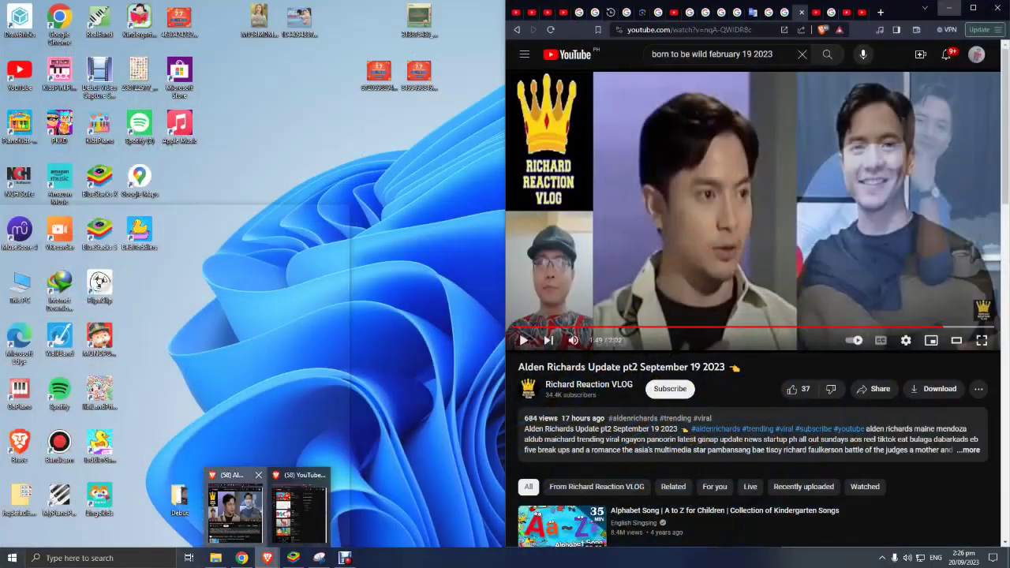
scroll(523, 261, "down", 1)
scroll(523, 260, "down", 3)
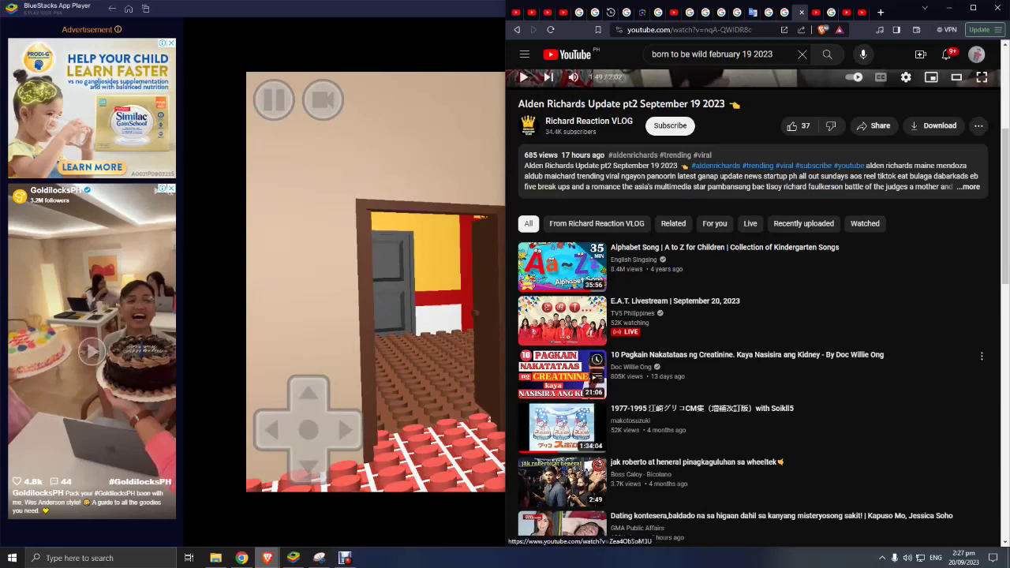
Search 'krim stix facebook' in a new tab and open a Krimstix Facebook photo post.
left_click(880, 12)
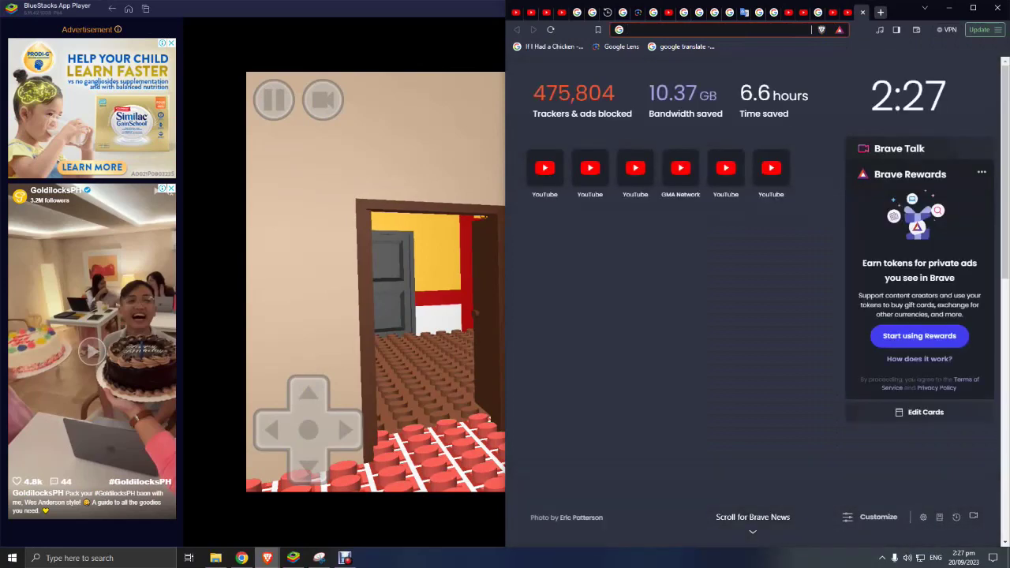
type("kirm sitx facebook")
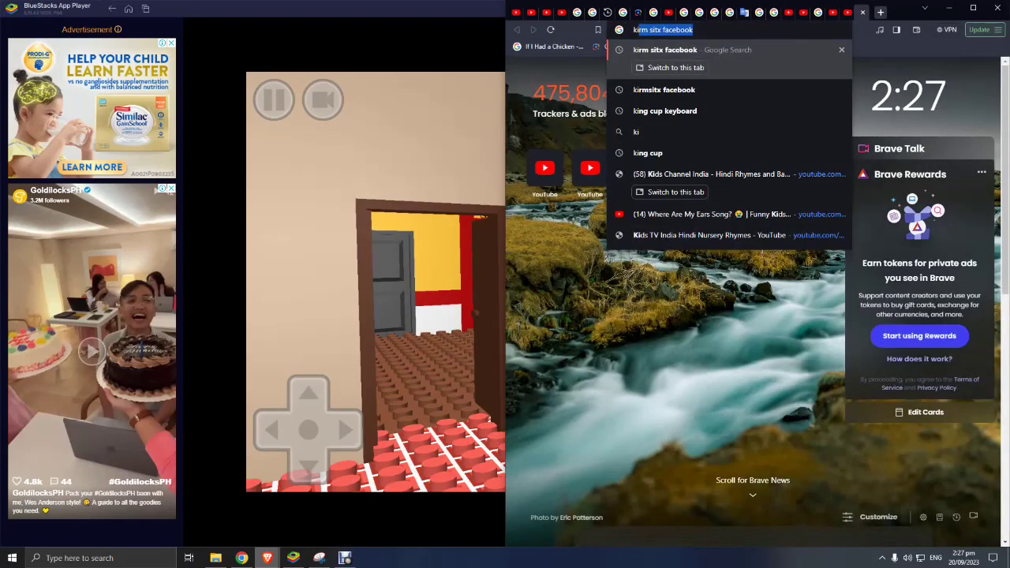
key("Return")
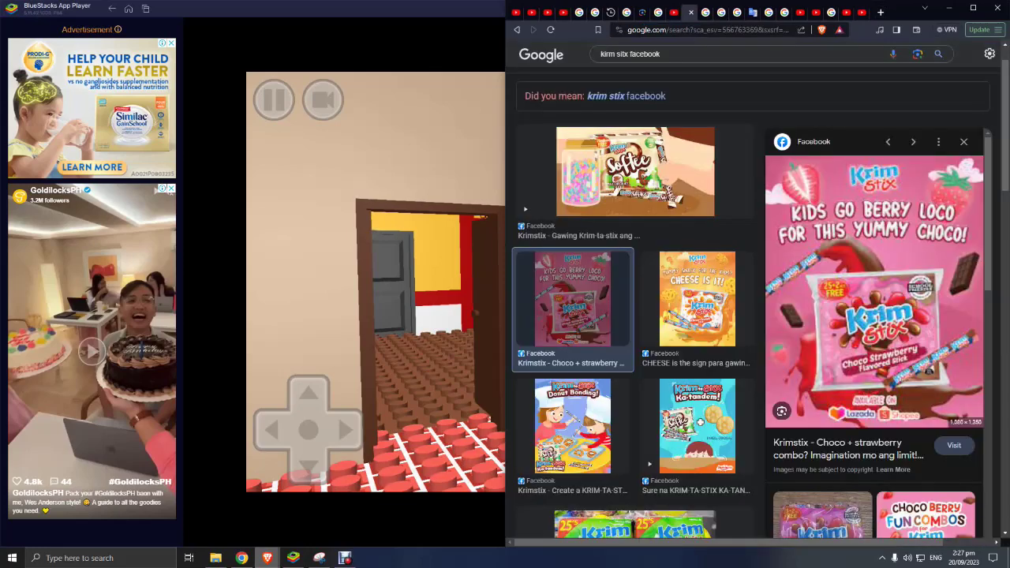
left_click(954, 445)
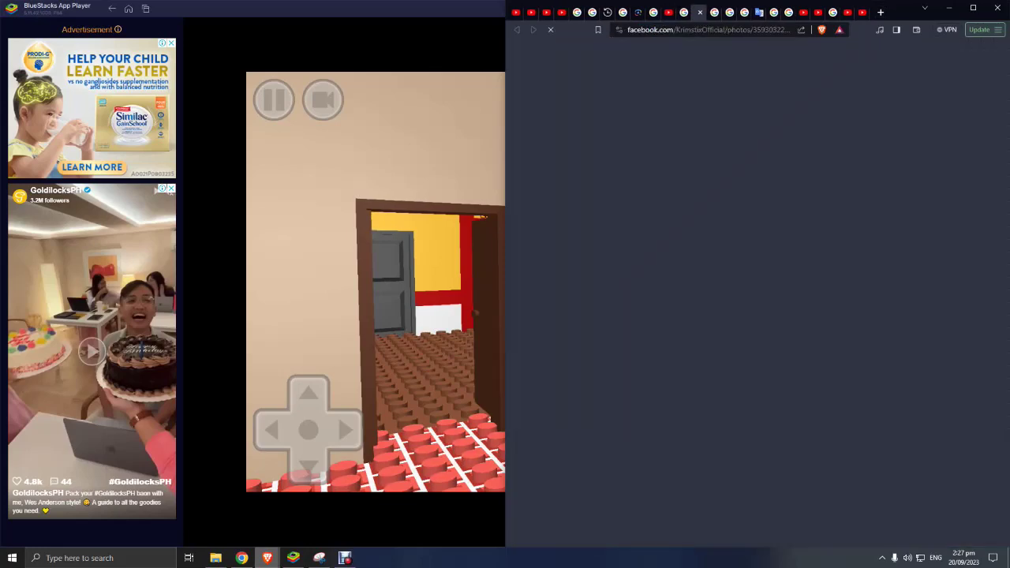
Return to the game and walk through the hallway and yellow room toward the tables.
key("alt+Tab")
key("w")
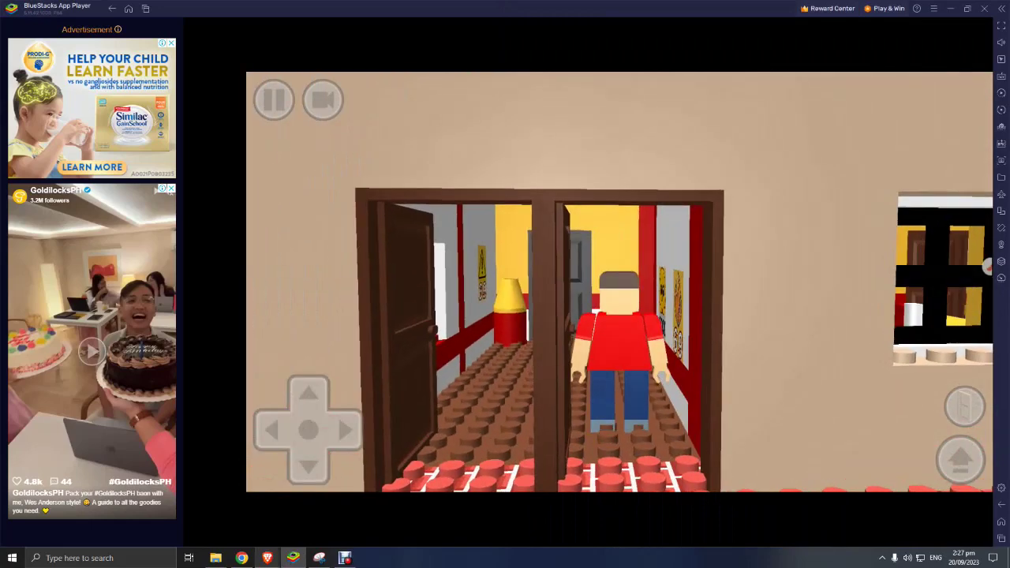
key("w")
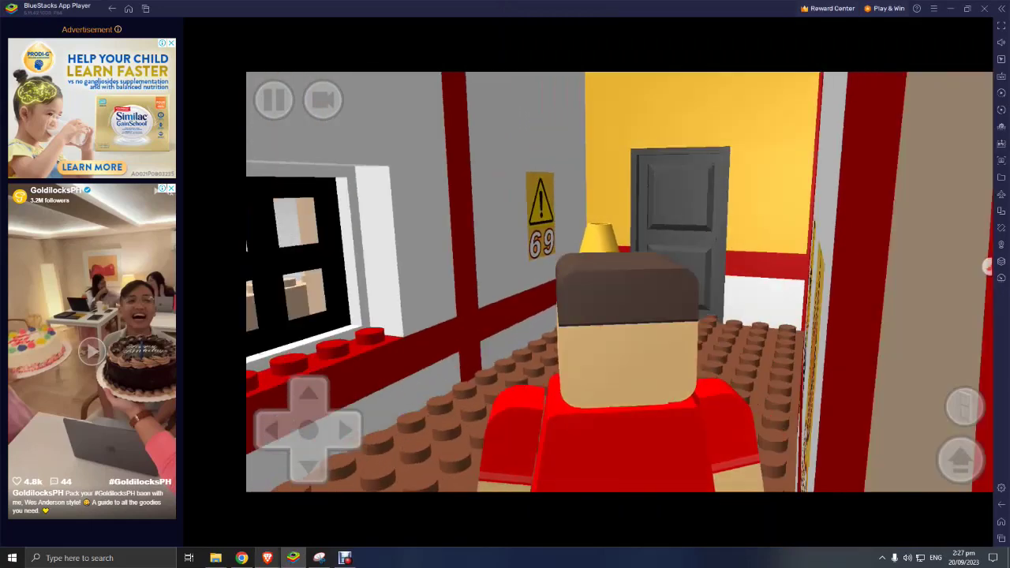
key("d")
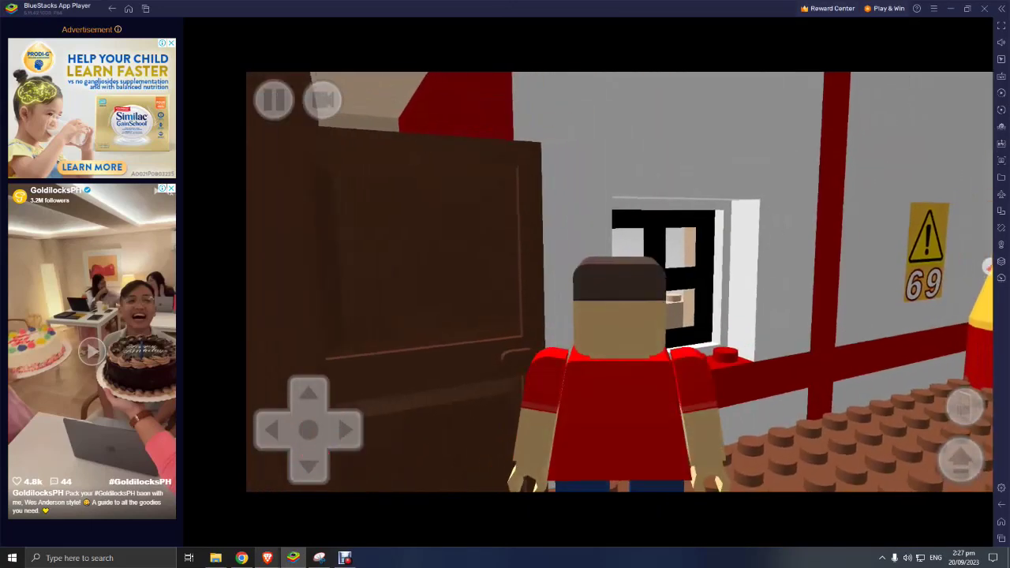
key("w")
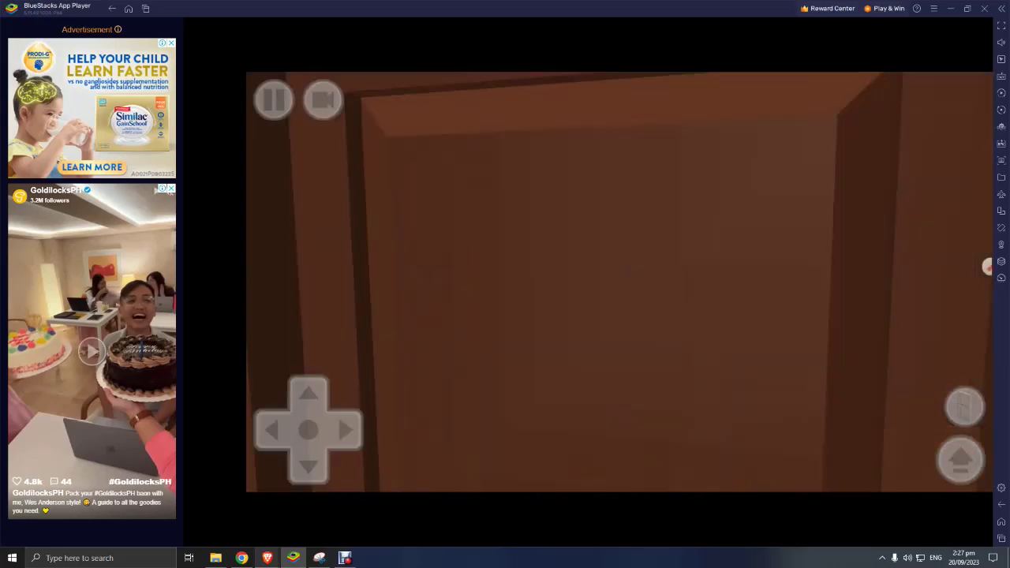
key("w")
key("d")
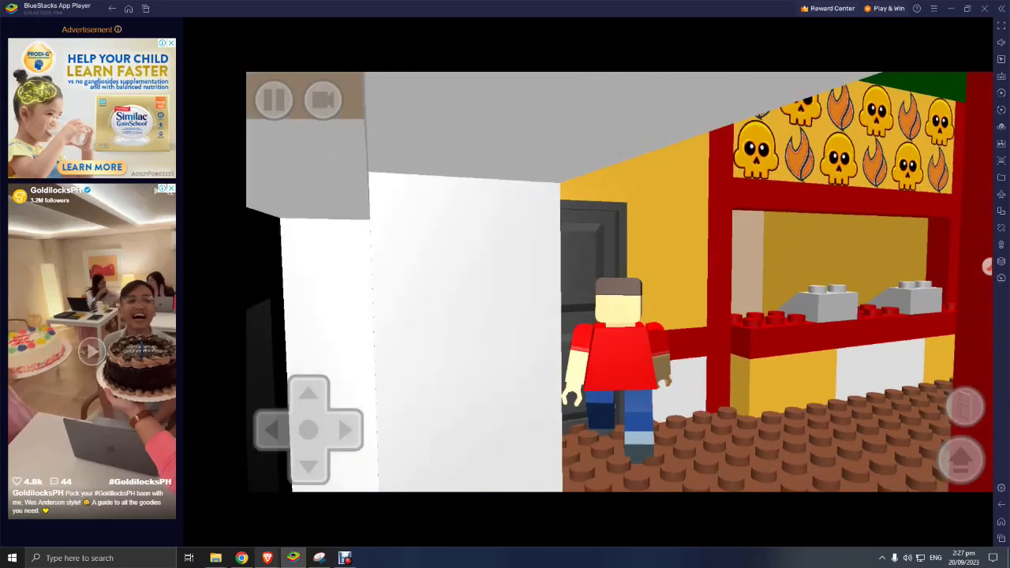
key("d")
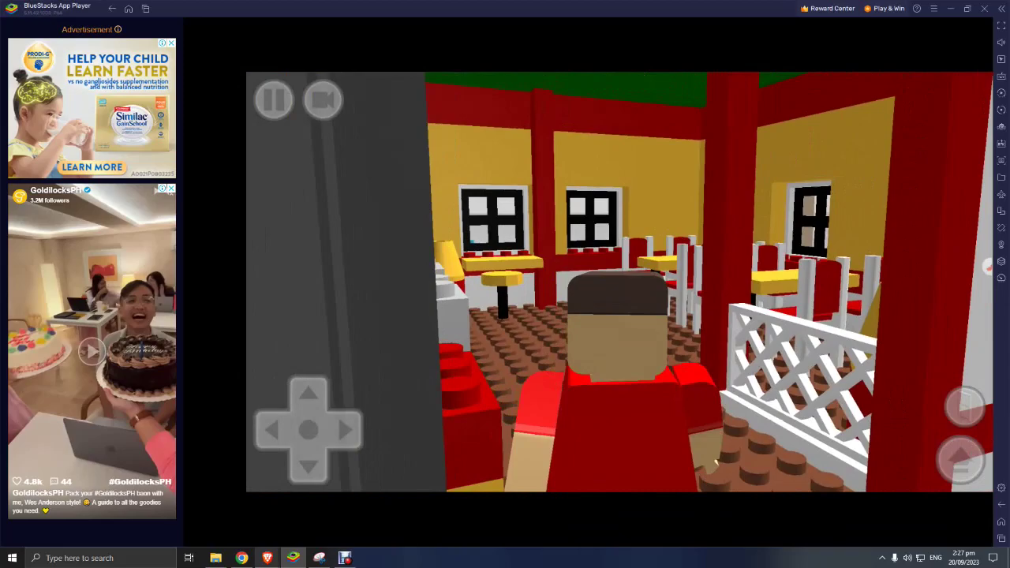
key("w")
Walk to the skull-decorated counter, then down the corridor to the grey door.
key("a")
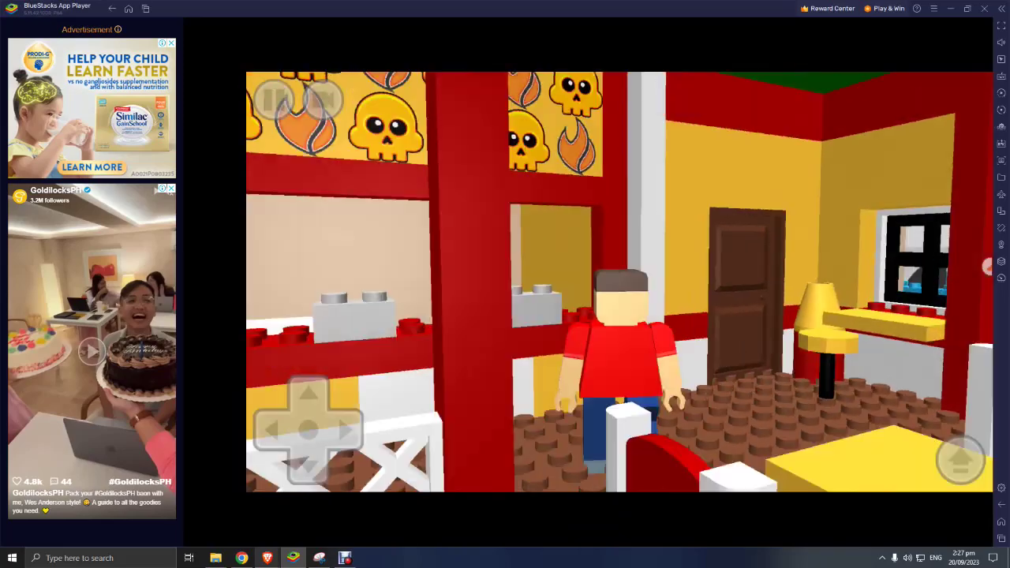
key("w")
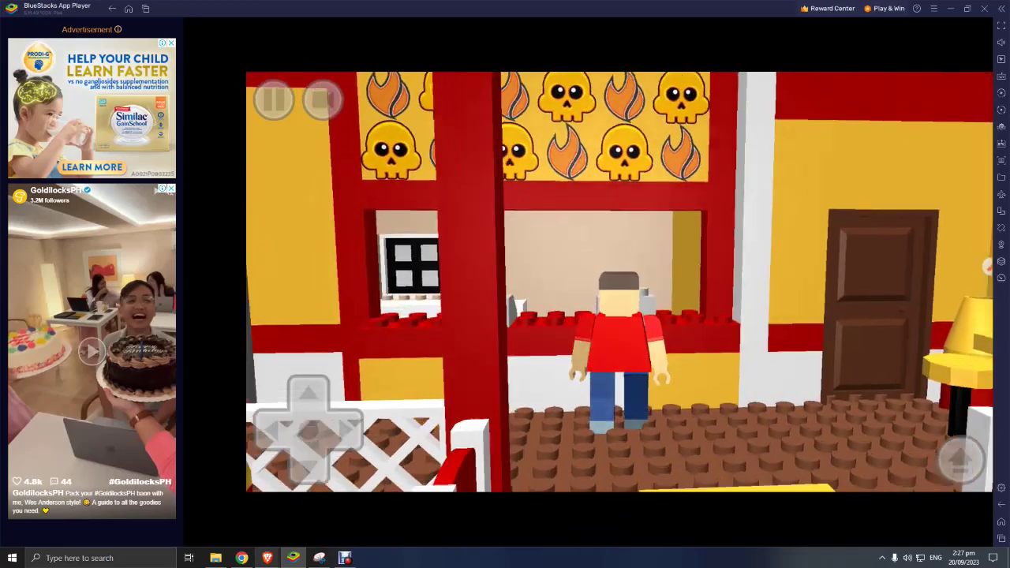
key("a")
key("d")
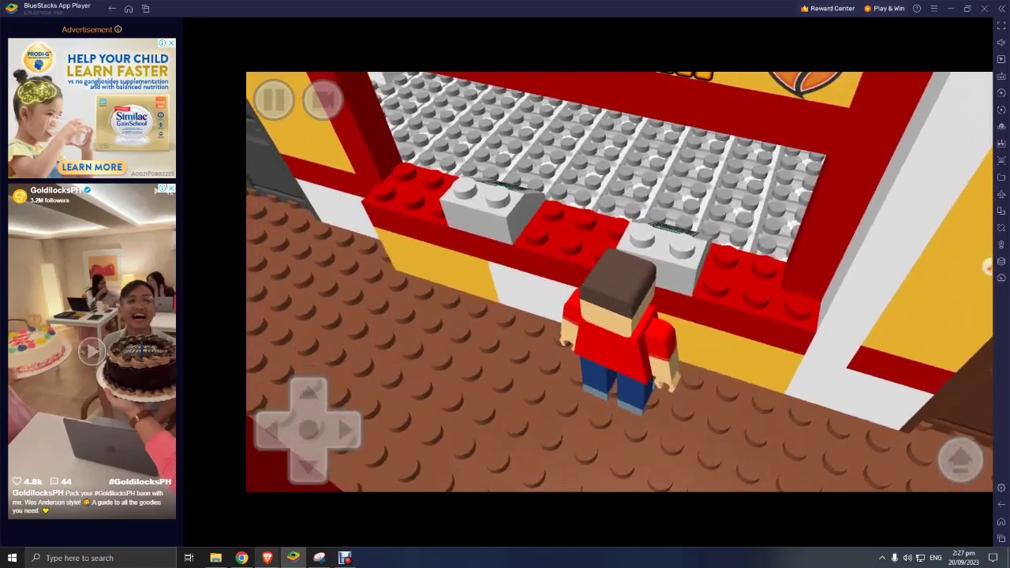
key("w")
key("w")
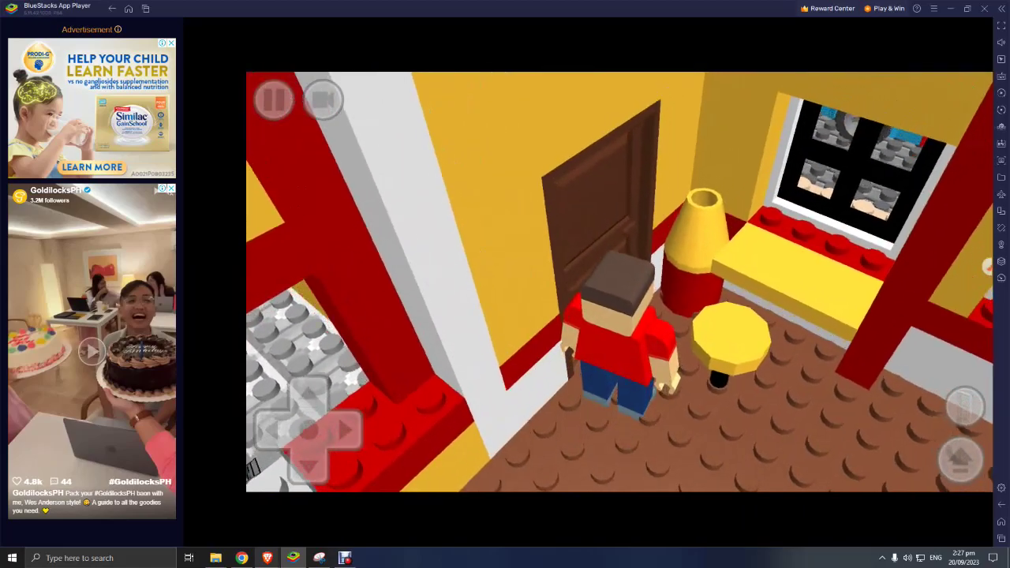
key("w")
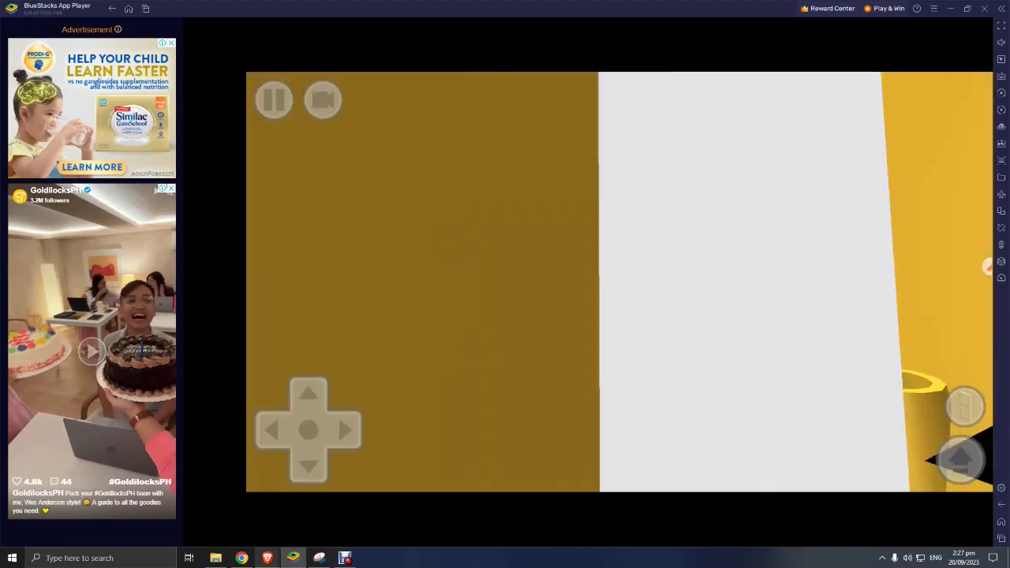
key("w")
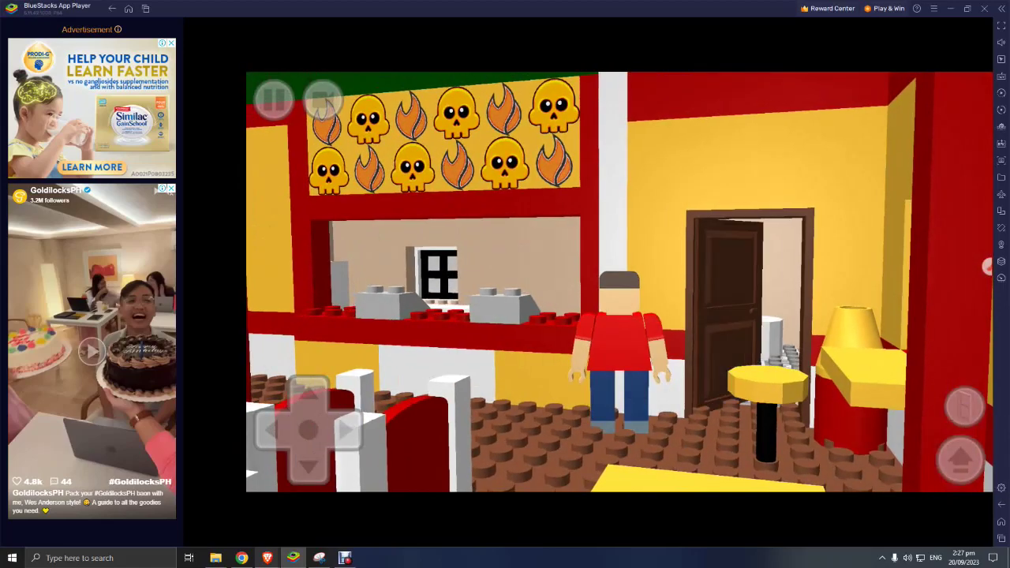
key("w")
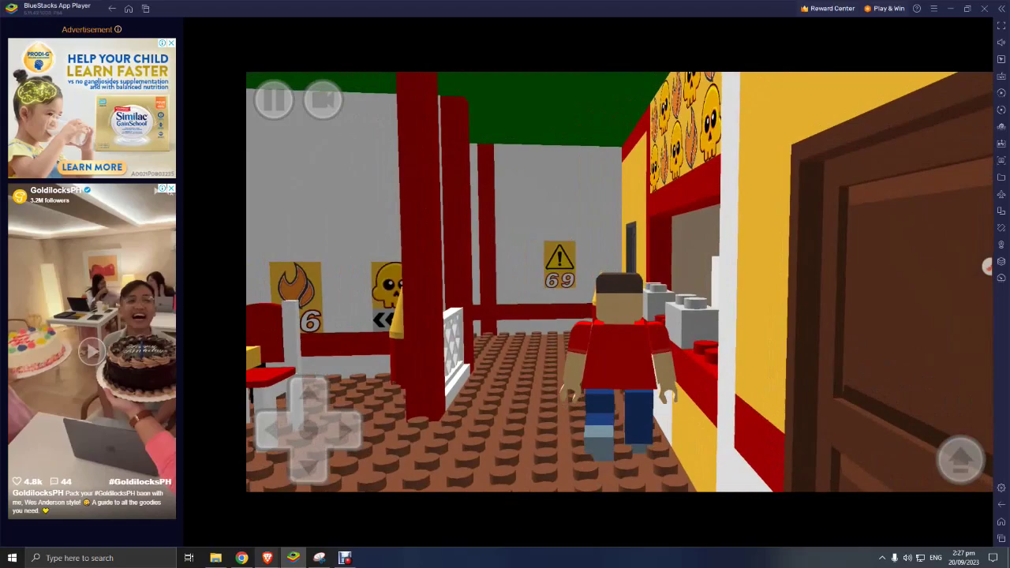
key("w")
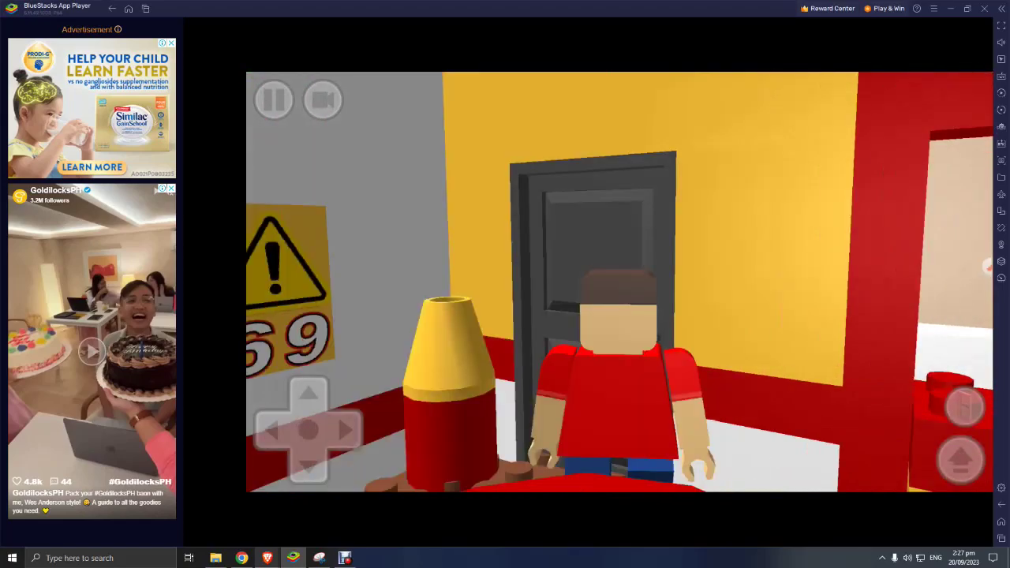
key("w")
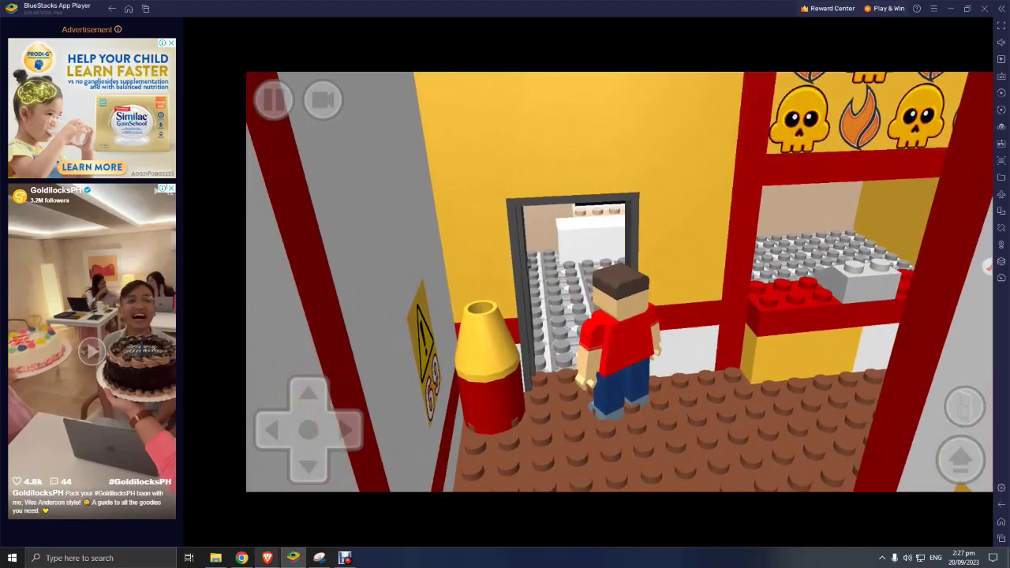
Turn at the grey door and walk along the red counter into the dining room.
key("s")
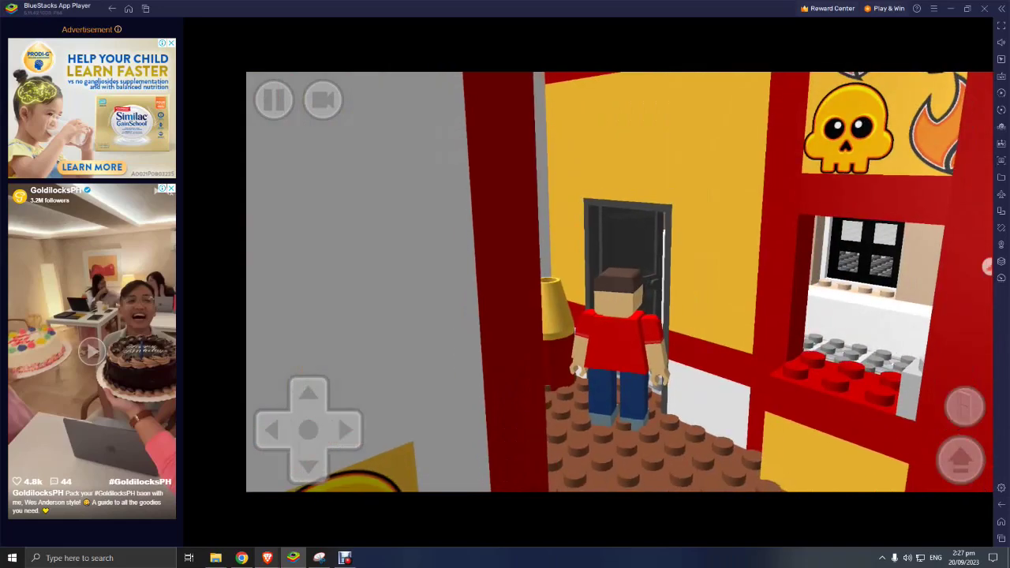
key("w")
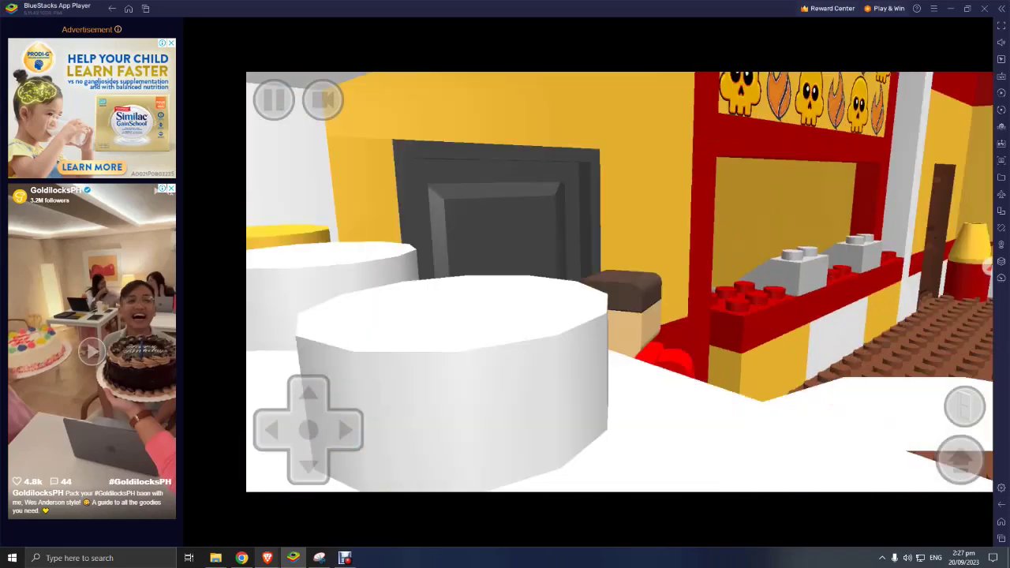
key("a")
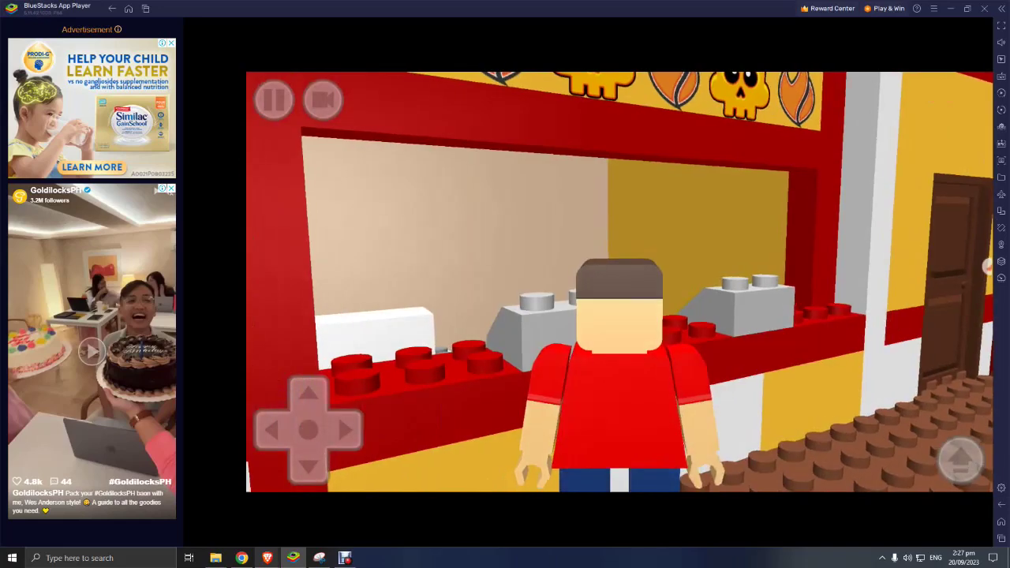
key("w")
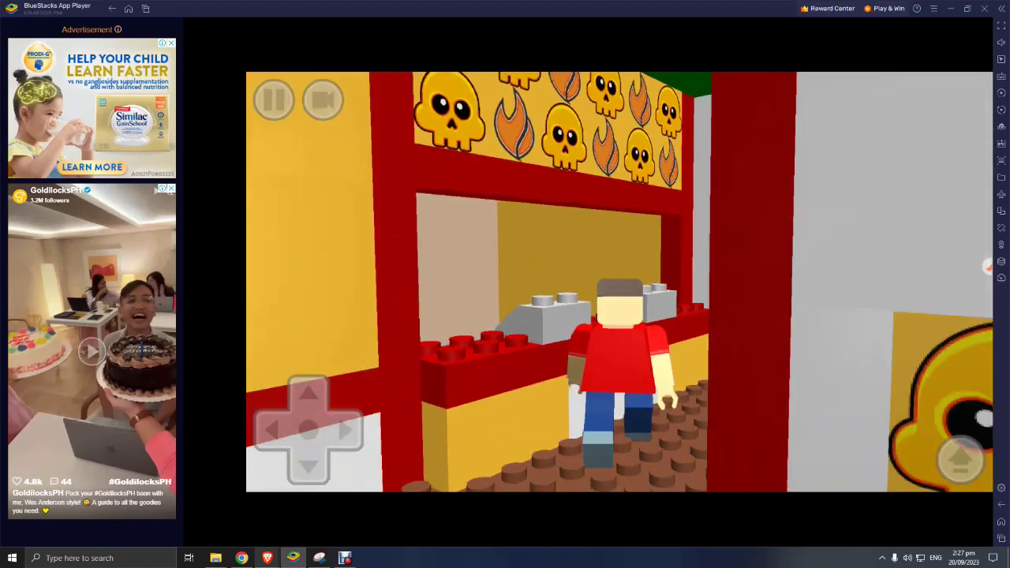
key("w")
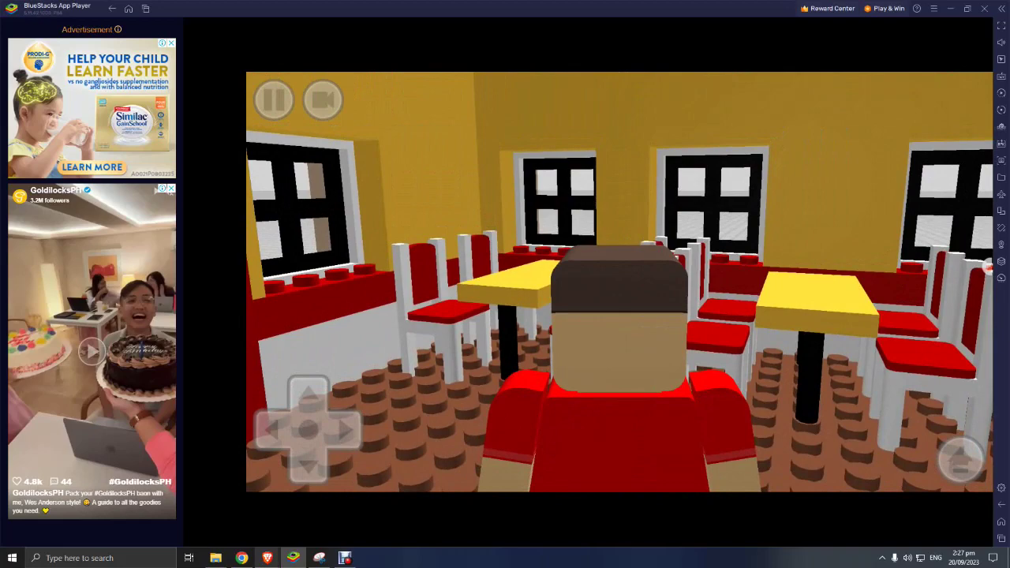
Seat the character behind a yellow table and start the gameplay recording.
key("a")
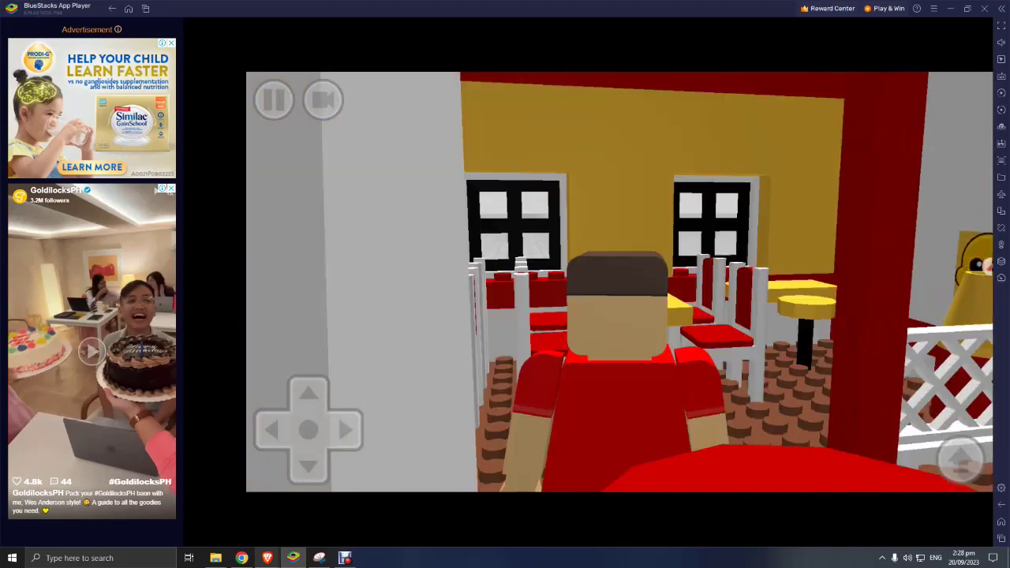
key("w")
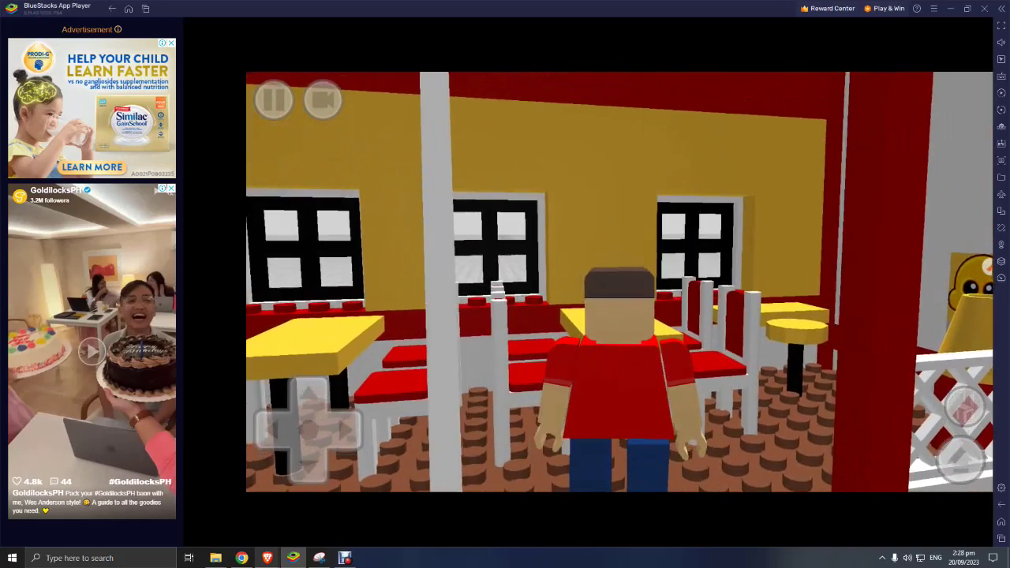
key("s")
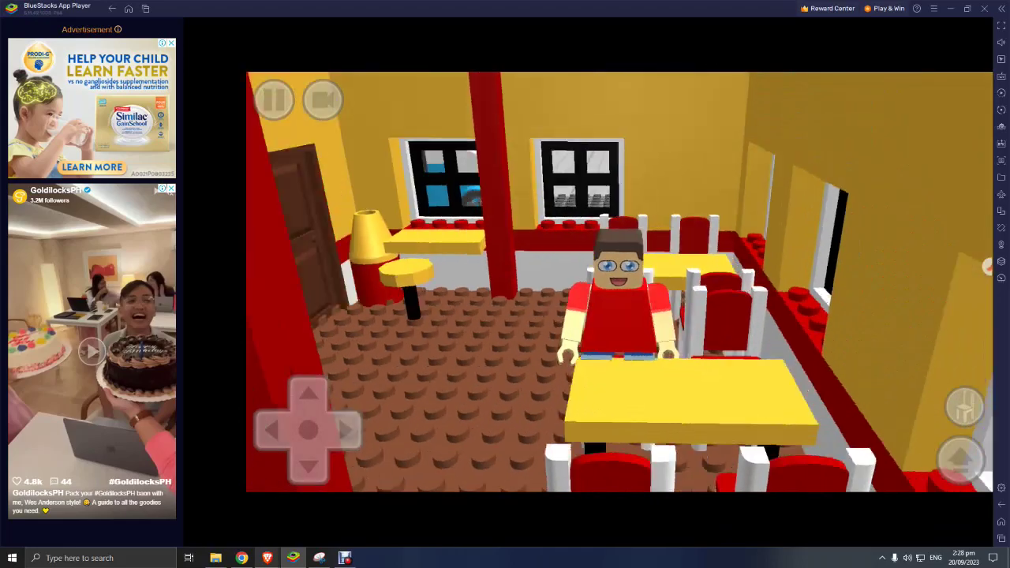
key("s")
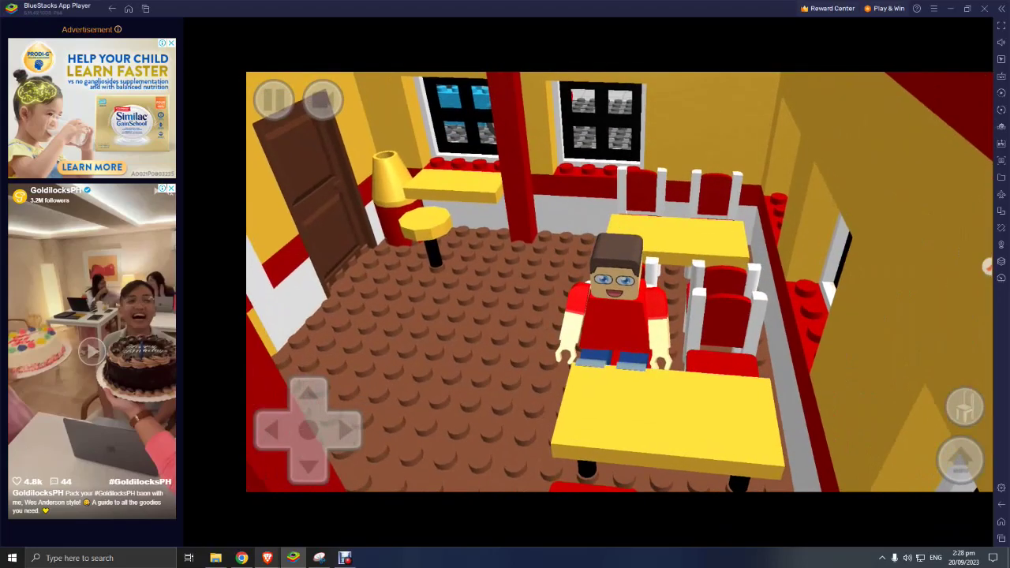
left_click(987, 266)
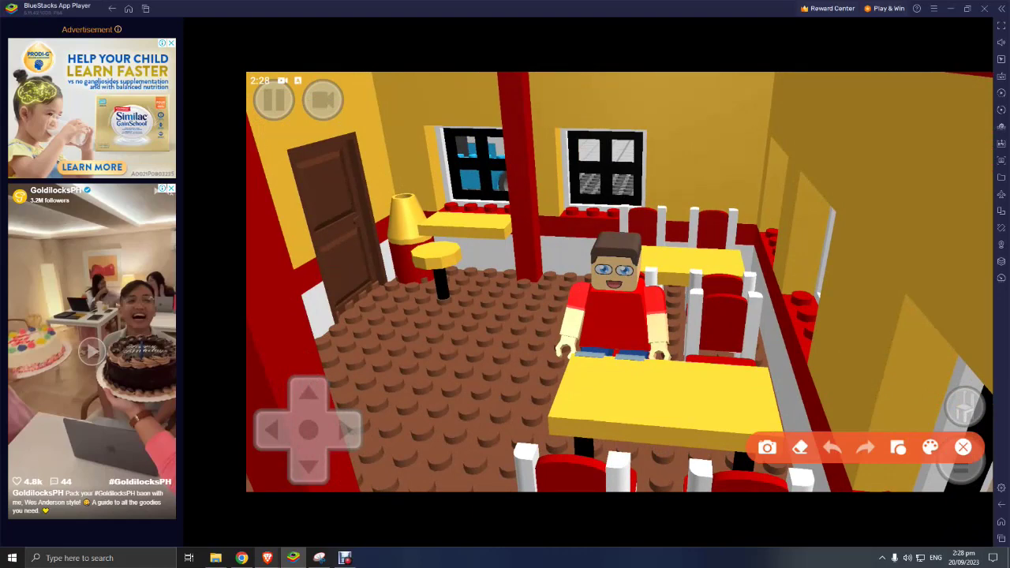
Draw a brownish-red stroke over the orange mark on the table.
left_click(930, 447)
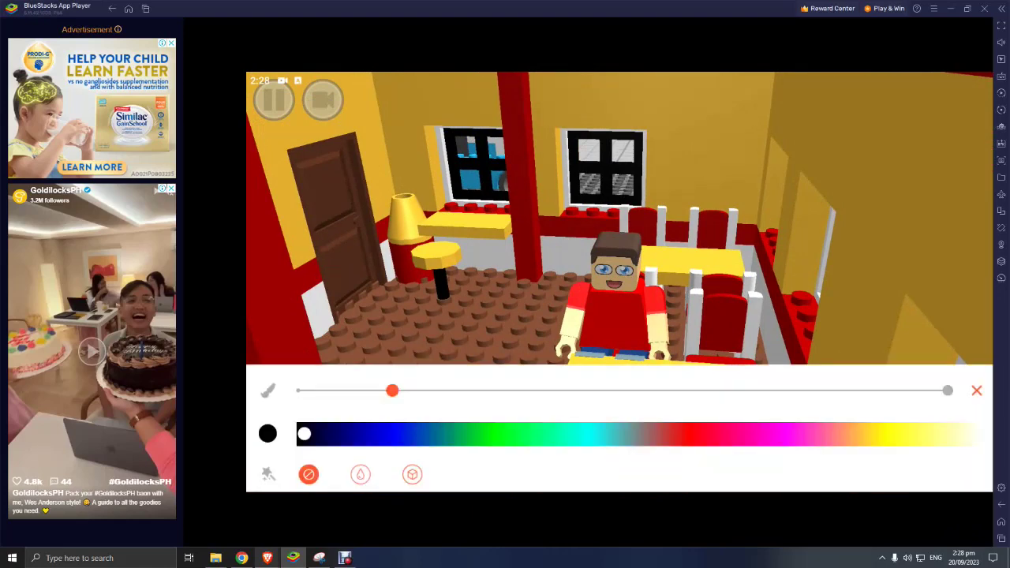
left_click(845, 433)
left_click(976, 390)
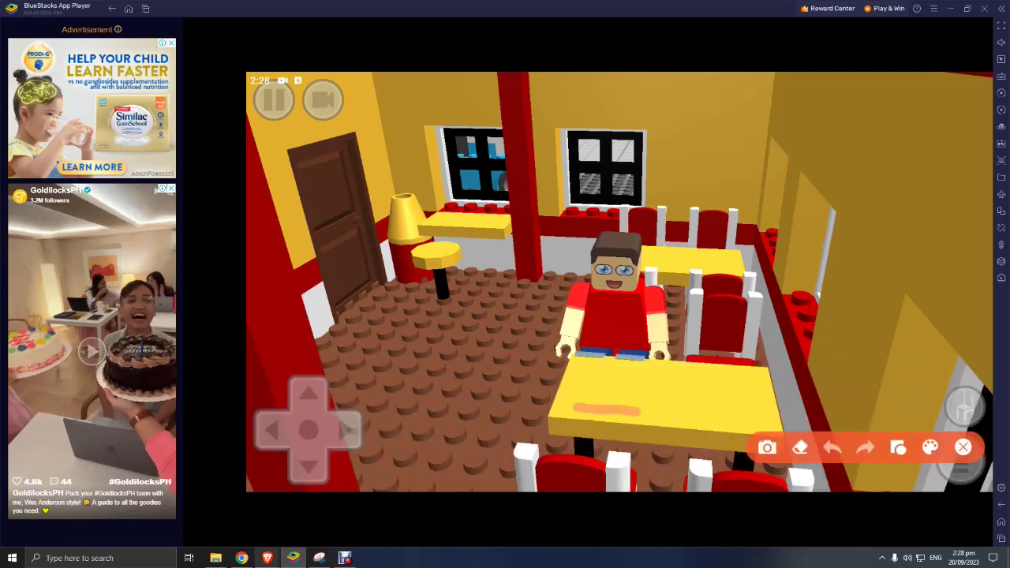
left_click(930, 447)
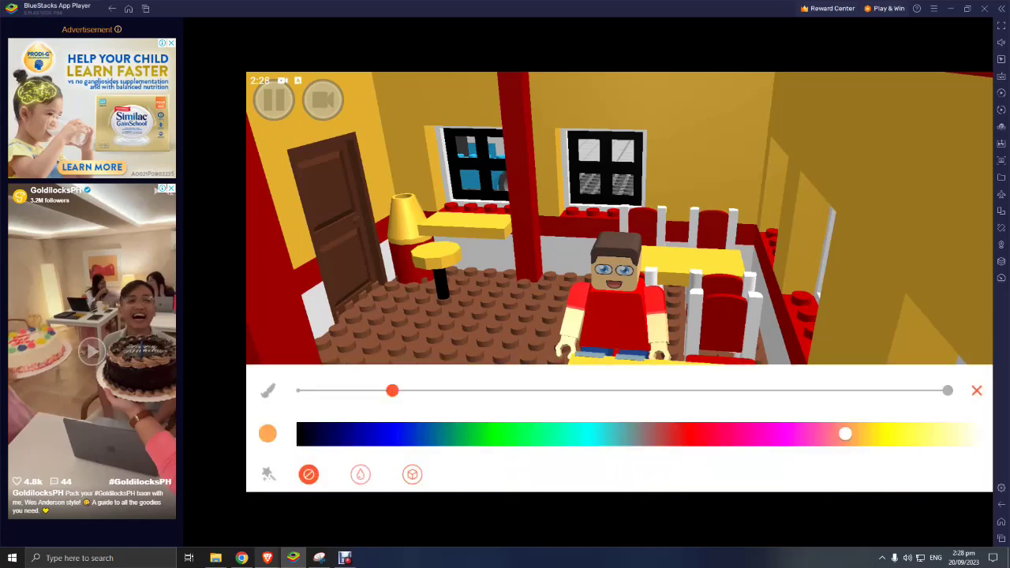
left_click(648, 433)
left_click(976, 389)
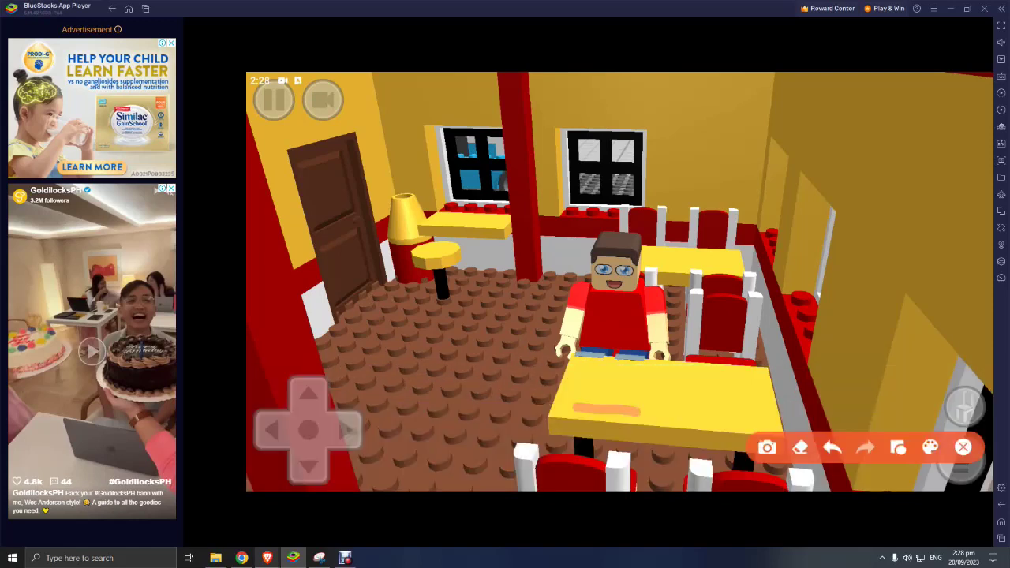
left_click_drag(639, 404, 582, 405)
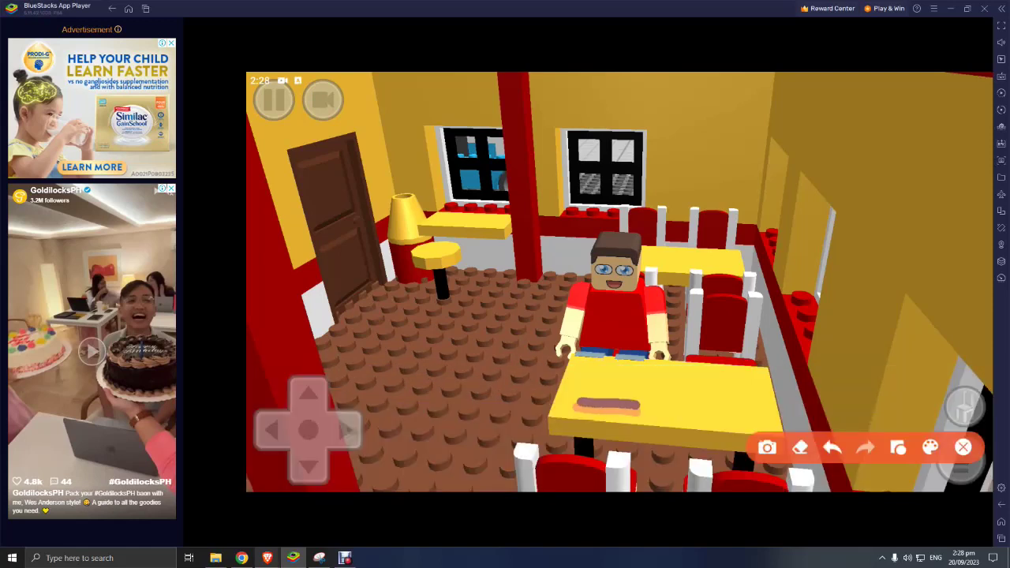
Draw a red mark at the hot-dog drawing's left end.
left_click(929, 447)
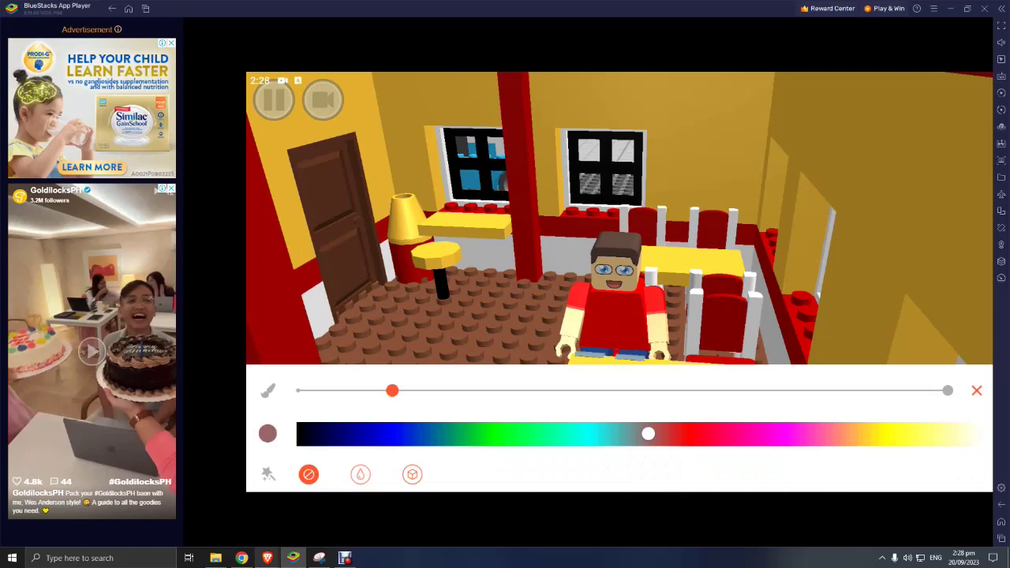
left_click(687, 433)
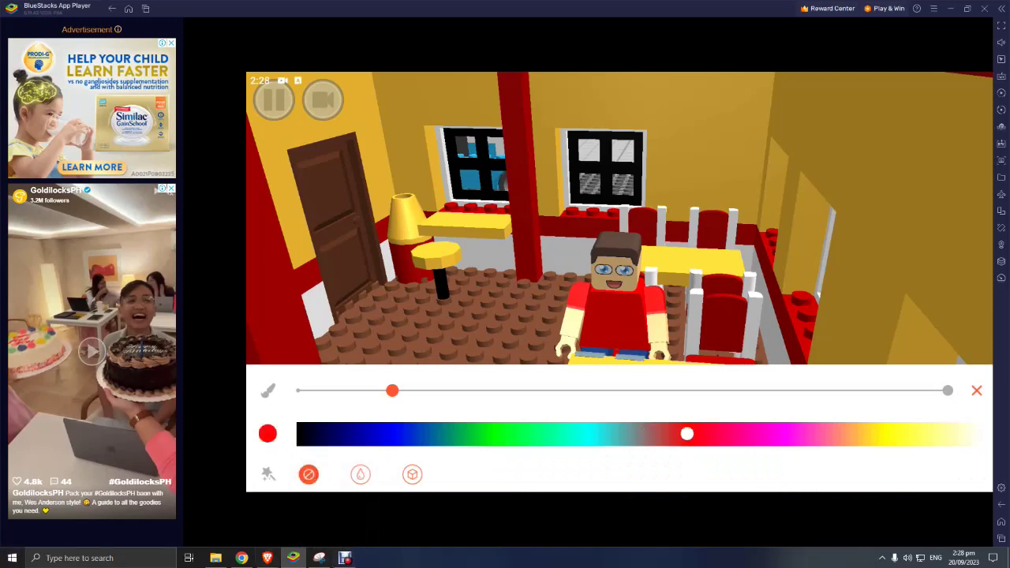
left_click(976, 390)
left_click_drag(573, 396, 637, 396)
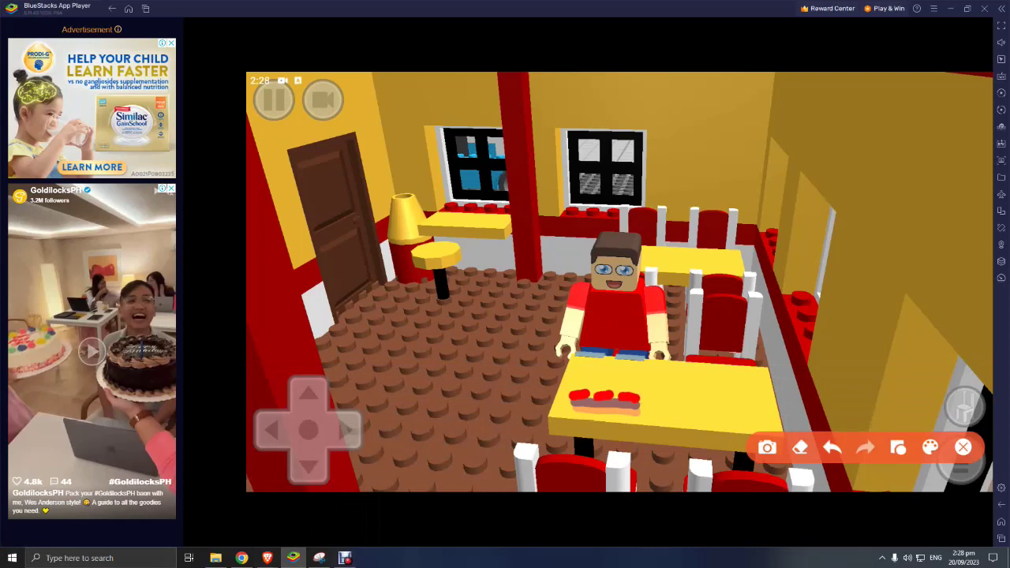
Paint orange with the brush over the red marks on the table.
left_click(799, 447)
left_click(930, 447)
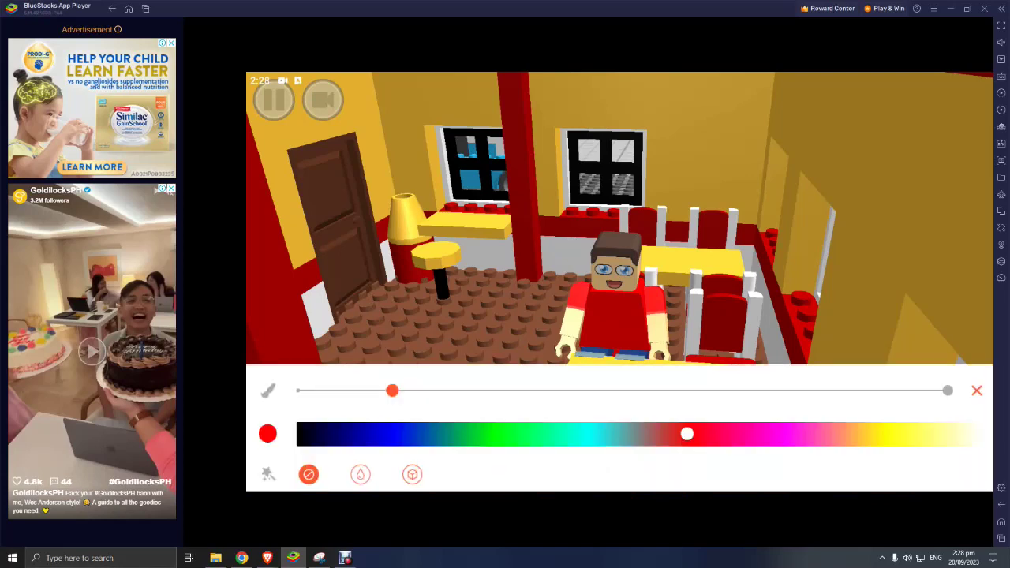
left_click_drag(686, 434, 843, 434)
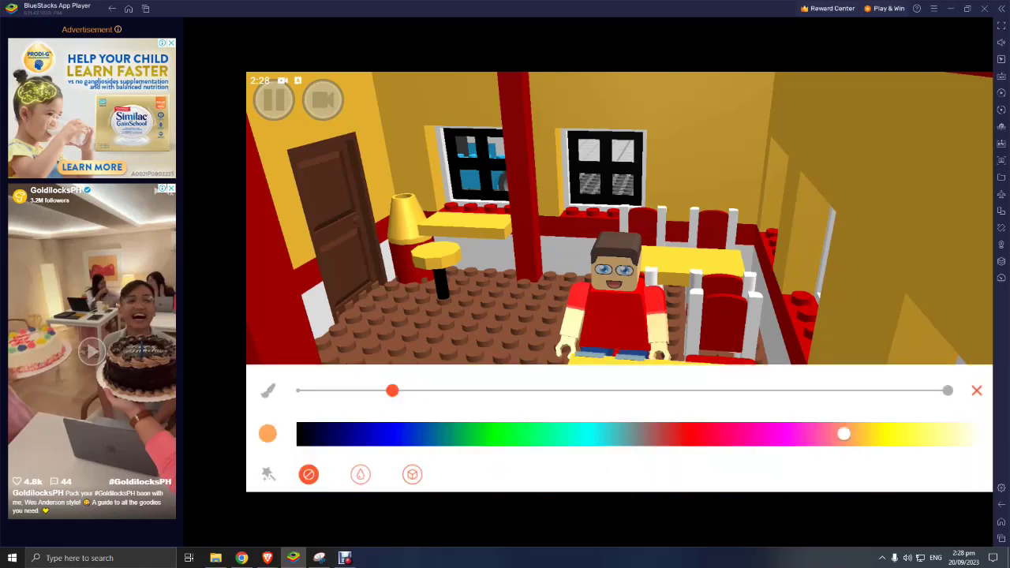
left_click(975, 390)
left_click_drag(640, 392, 569, 388)
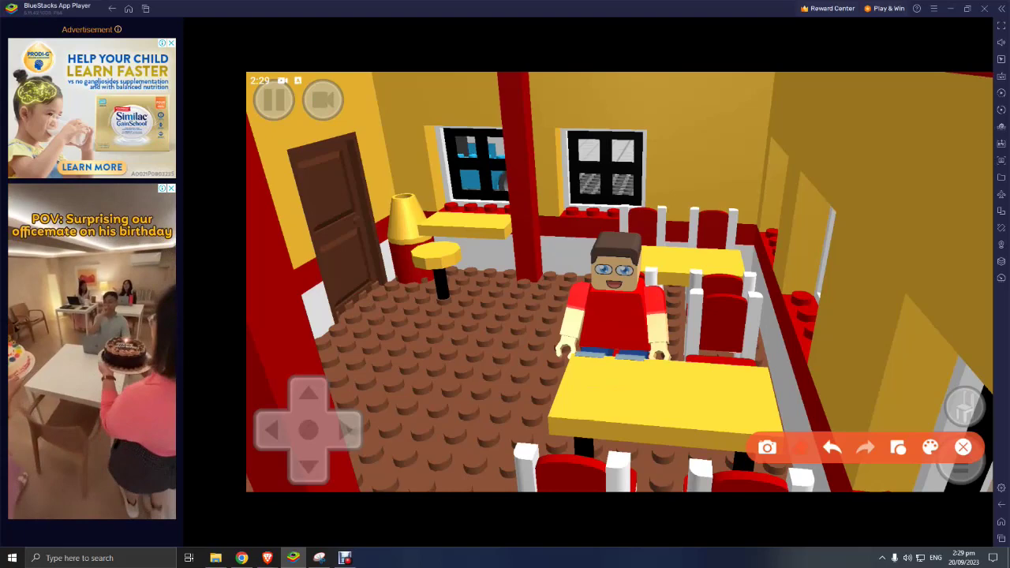
Draw and fill a red shape on the yellow table.
left_click(930, 447)
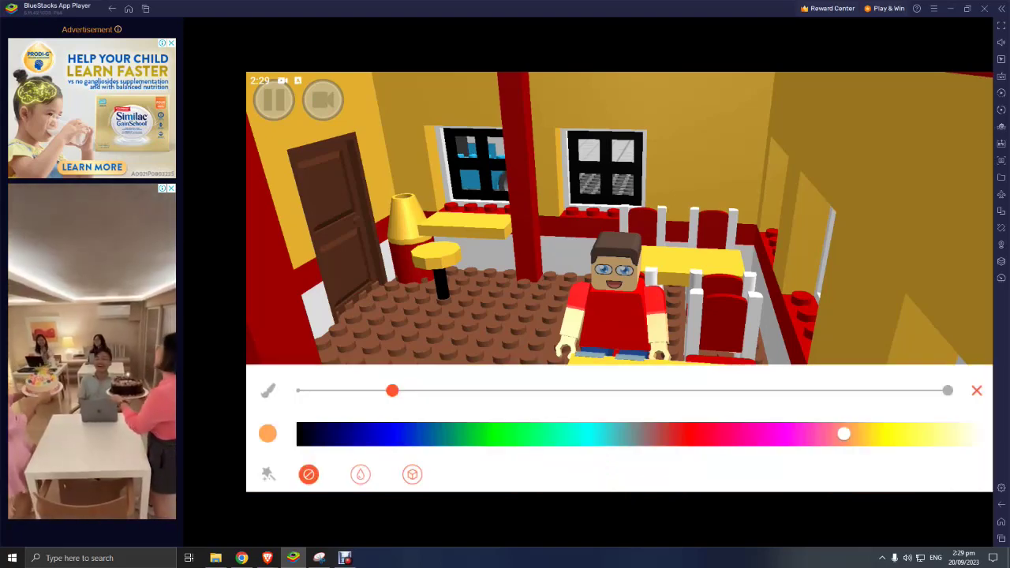
left_click(685, 433)
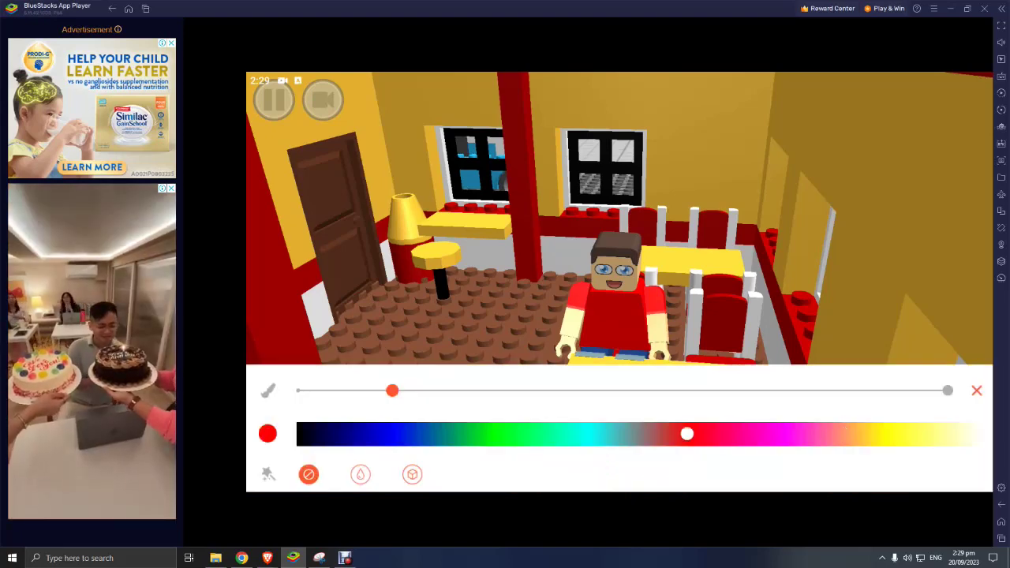
left_click(976, 390)
mouse_move(585, 414)
left_mouse_down()
mouse_move(623, 406)
mouse_move(620, 417)
left_mouse_up()
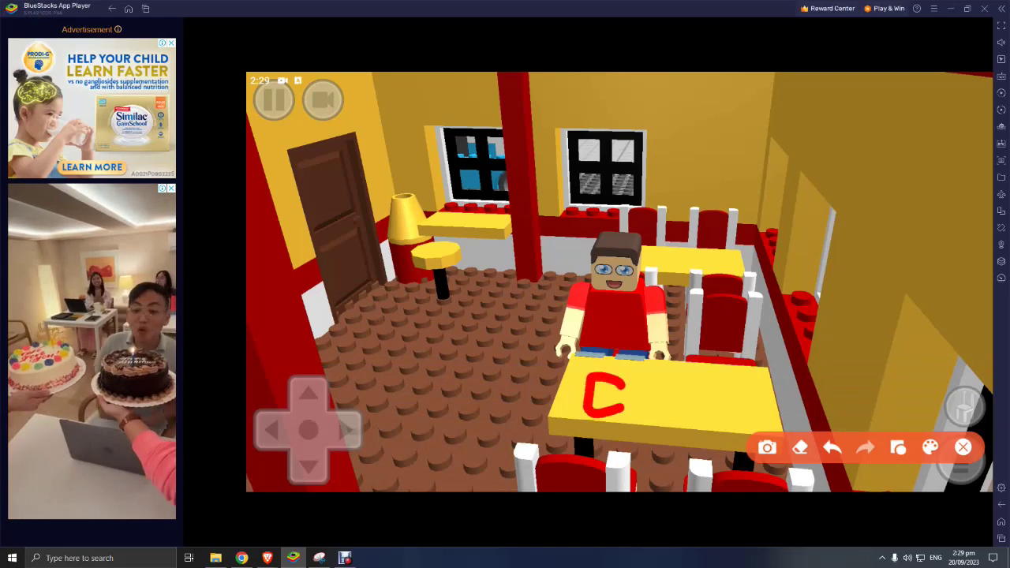
left_click_drag(599, 379, 614, 408)
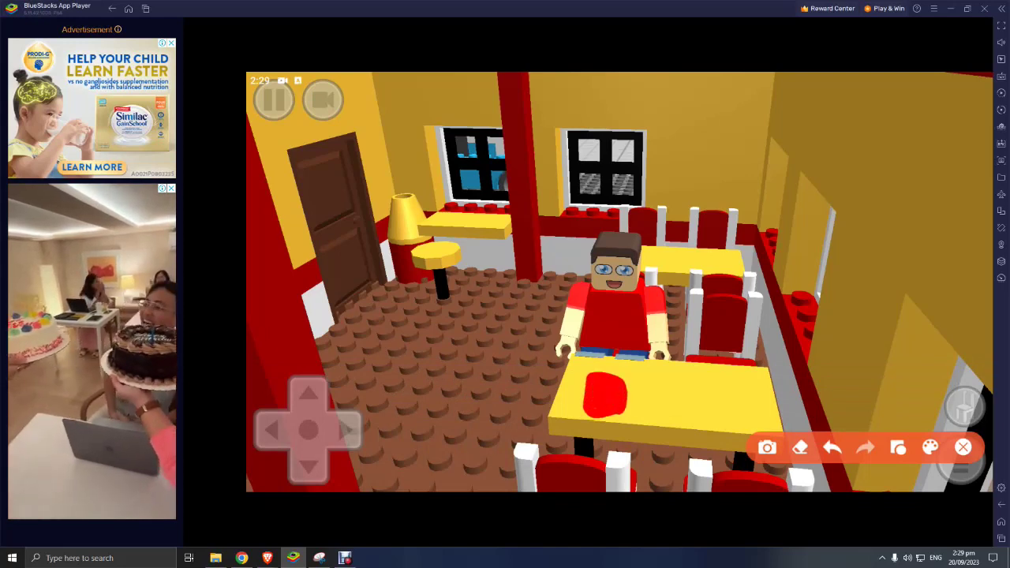
Paint yellow over the top of the red blob, then switch to the eraser.
left_click(930, 447)
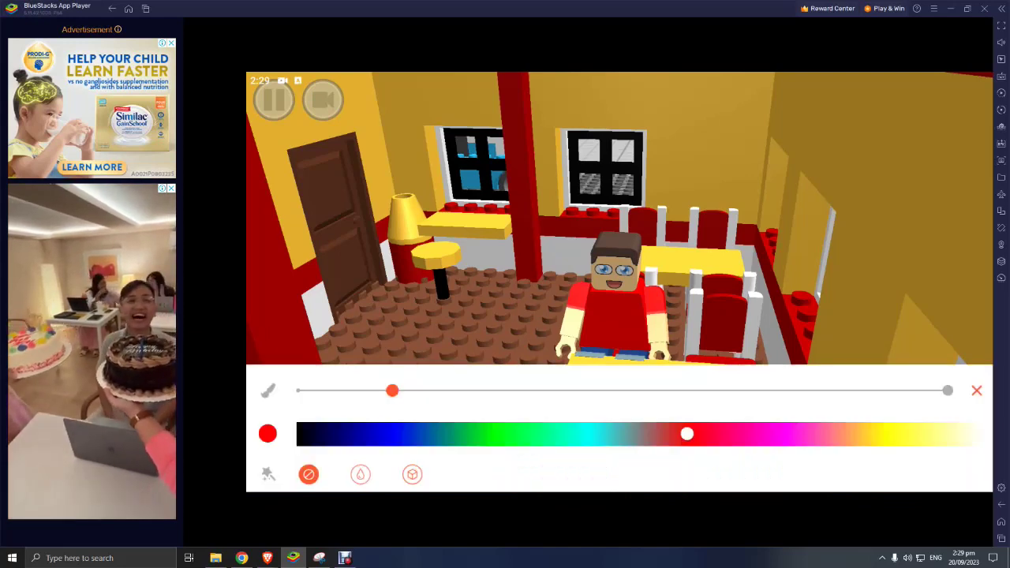
left_click(874, 433)
left_click(975, 390)
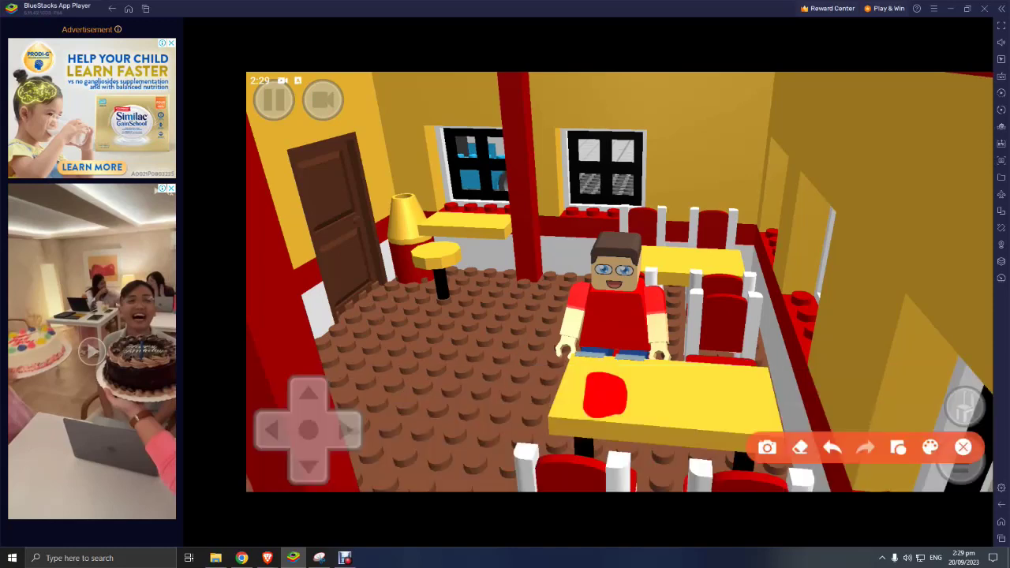
mouse_move(615, 376)
left_mouse_down()
mouse_move(591, 375)
mouse_move(587, 347)
mouse_move(613, 345)
left_mouse_up()
left_click(800, 447)
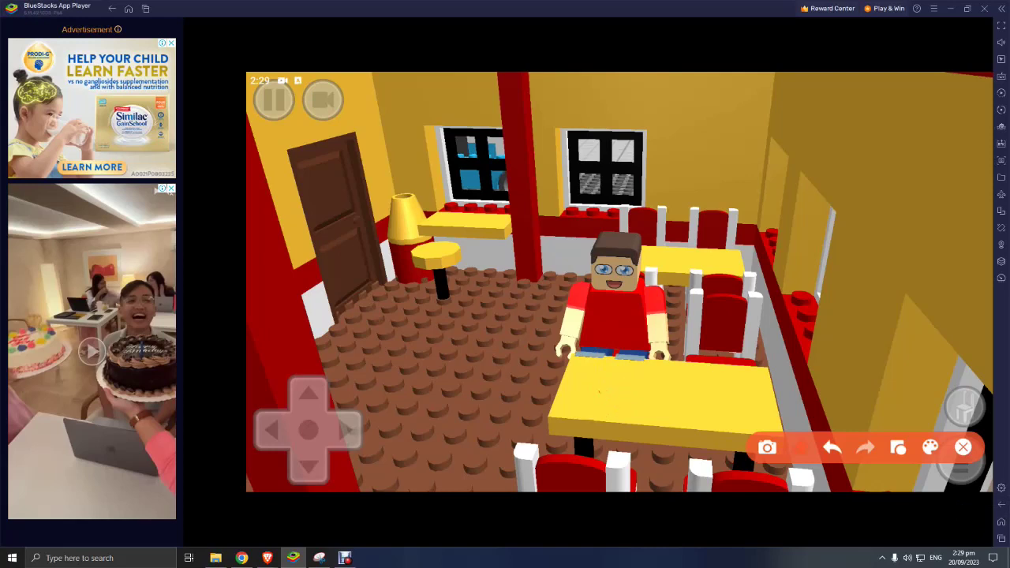
Draw a filled white can on the table with a white brush.
left_click(930, 448)
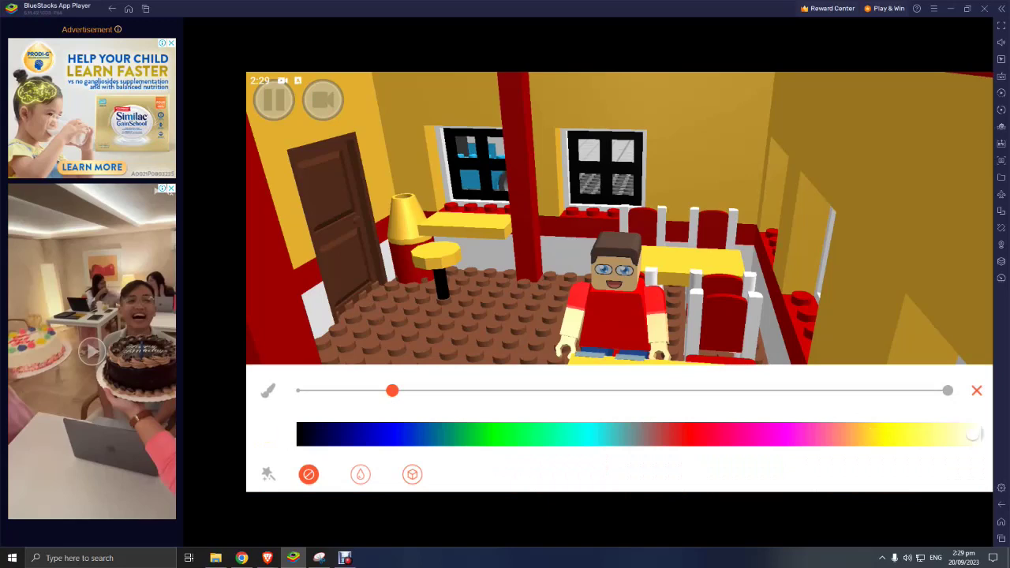
left_click(976, 389)
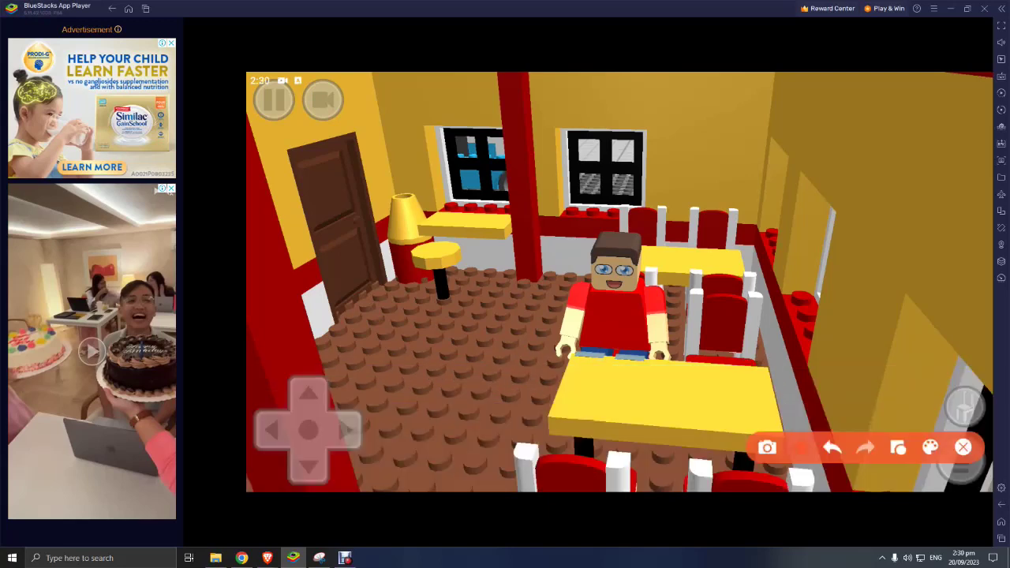
left_click(800, 448)
mouse_move(637, 418)
left_mouse_down()
mouse_move(609, 419)
mouse_move(601, 379)
mouse_move(628, 375)
mouse_move(634, 415)
mouse_move(604, 353)
mouse_move(626, 370)
left_mouse_up()
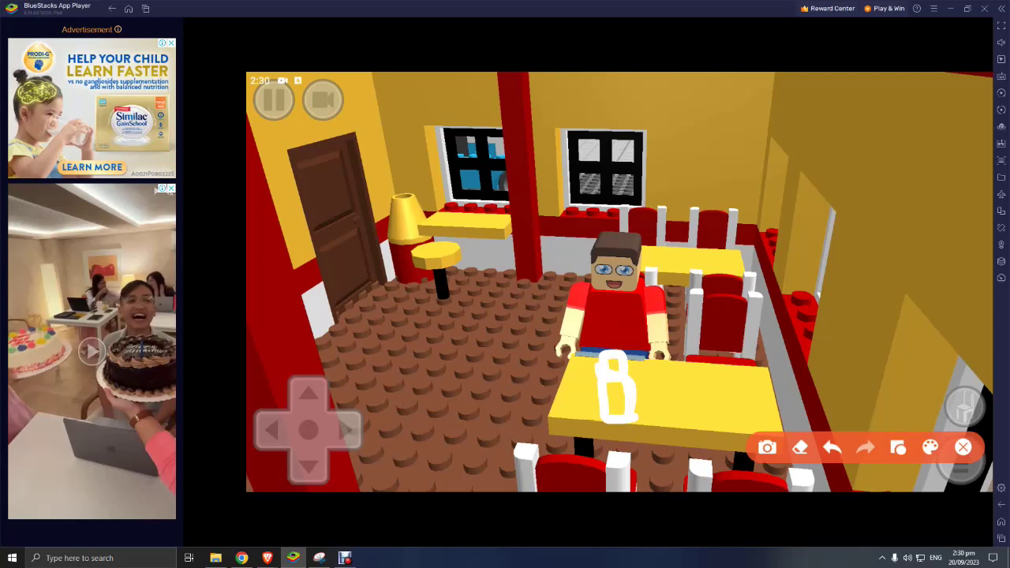
mouse_move(597, 359)
left_mouse_down()
mouse_move(638, 410)
mouse_move(612, 363)
mouse_move(620, 412)
mouse_move(619, 384)
left_mouse_up()
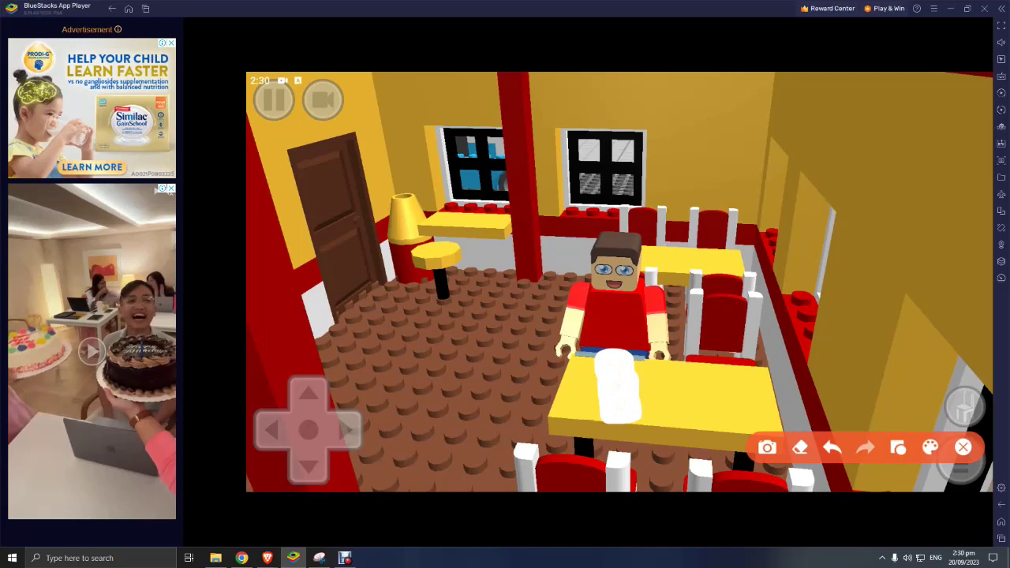
Letter the white can in black, starting with the A and letters above it.
left_click(929, 447)
left_click(637, 433)
left_click(303, 433)
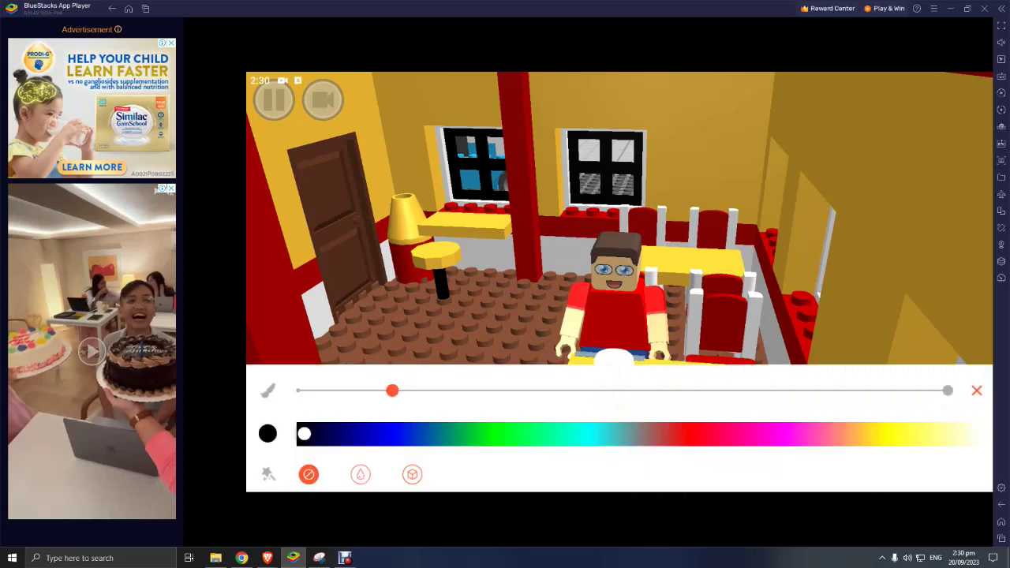
left_click(975, 390)
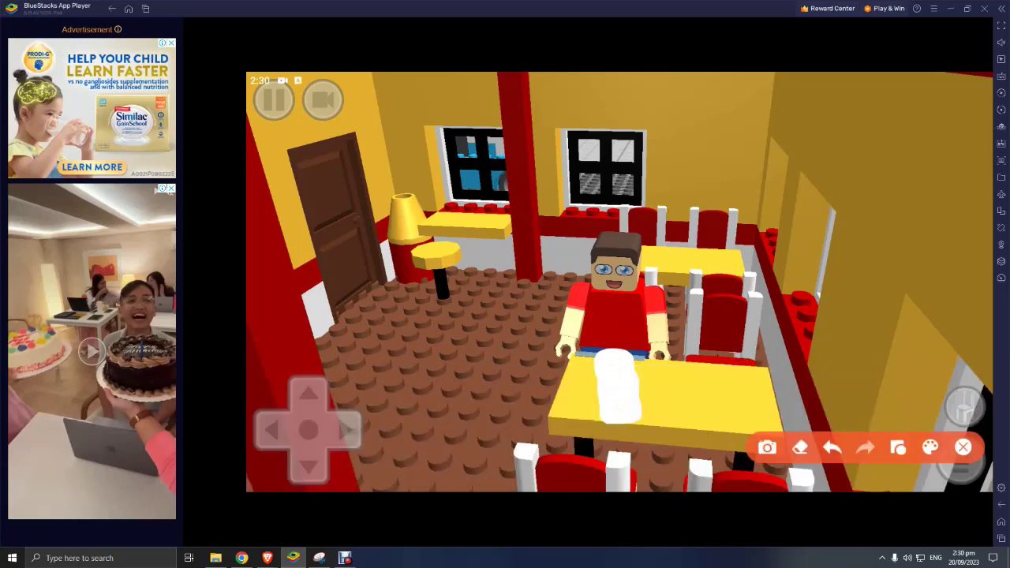
mouse_move(612, 408)
left_mouse_down()
mouse_move(612, 422)
mouse_move(629, 425)
mouse_move(620, 396)
mouse_move(611, 407)
left_mouse_up()
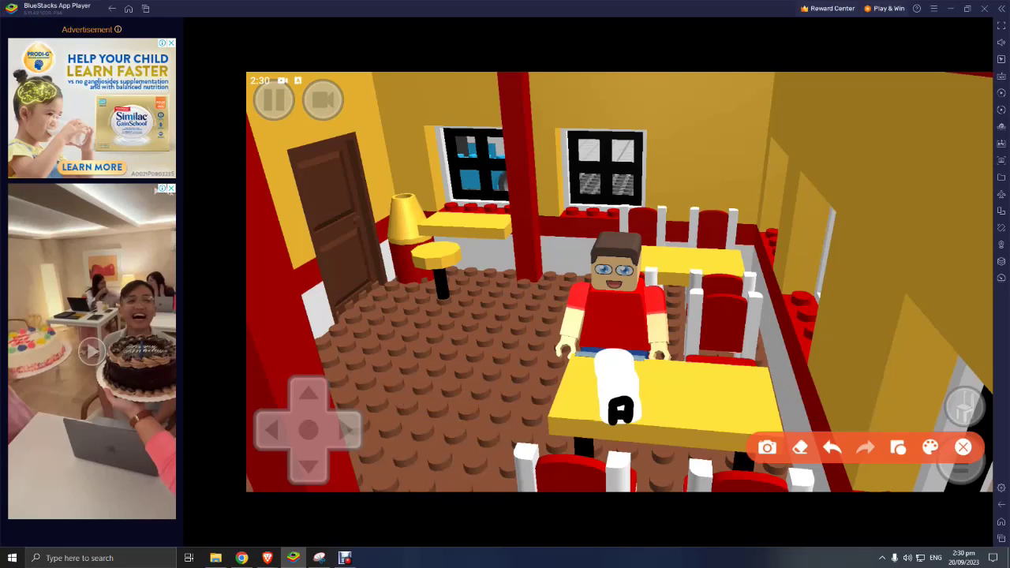
mouse_move(630, 389)
left_mouse_down()
mouse_move(615, 391)
mouse_move(610, 362)
left_mouse_up()
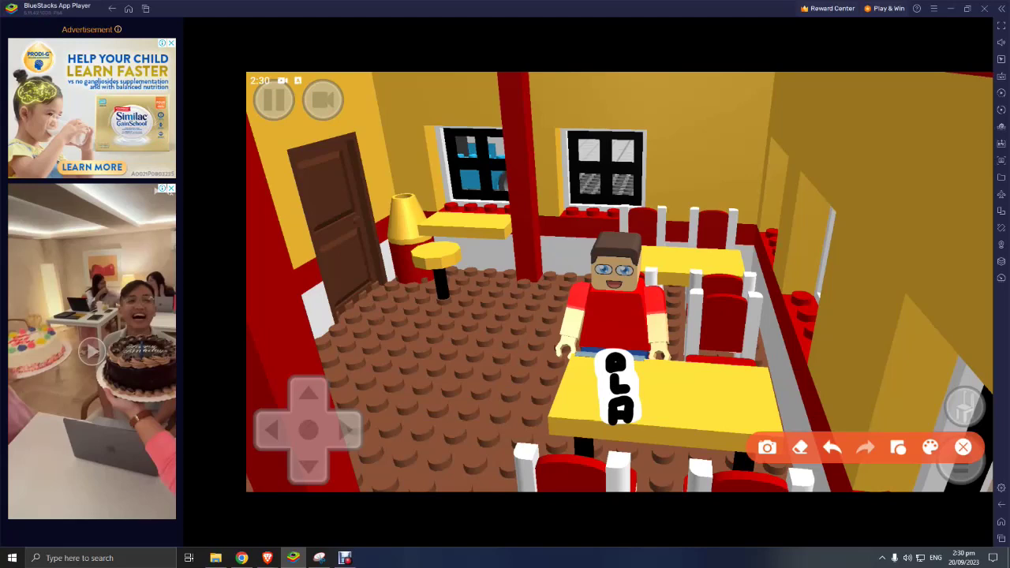
Extend the can upward in white, then add a black C to spell COLA.
left_click(929, 448)
left_click(975, 387)
mouse_move(628, 346)
left_mouse_down()
mouse_move(598, 351)
mouse_move(627, 325)
mouse_move(602, 339)
left_mouse_up()
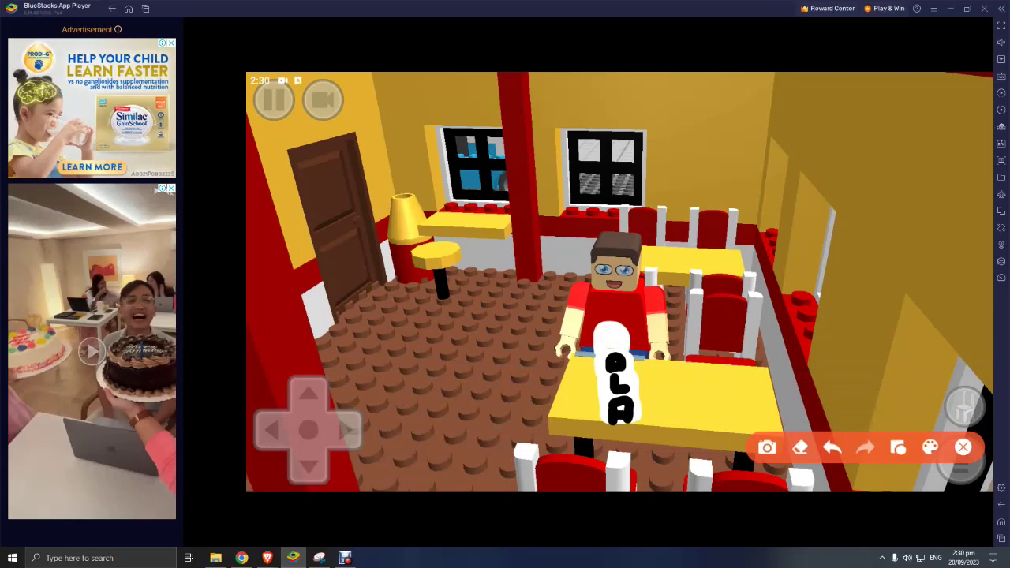
left_click(930, 447)
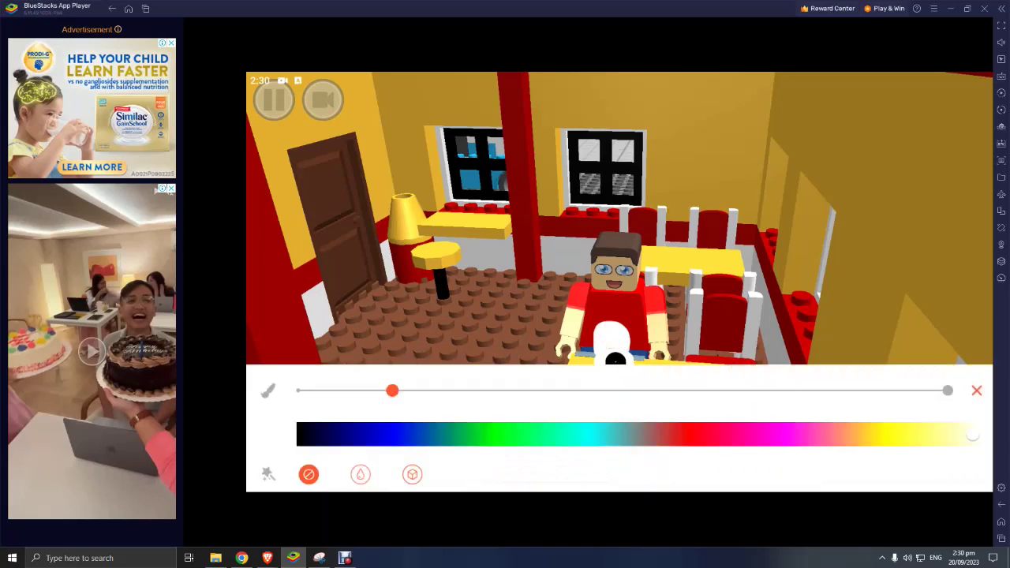
left_click(304, 433)
left_click(976, 390)
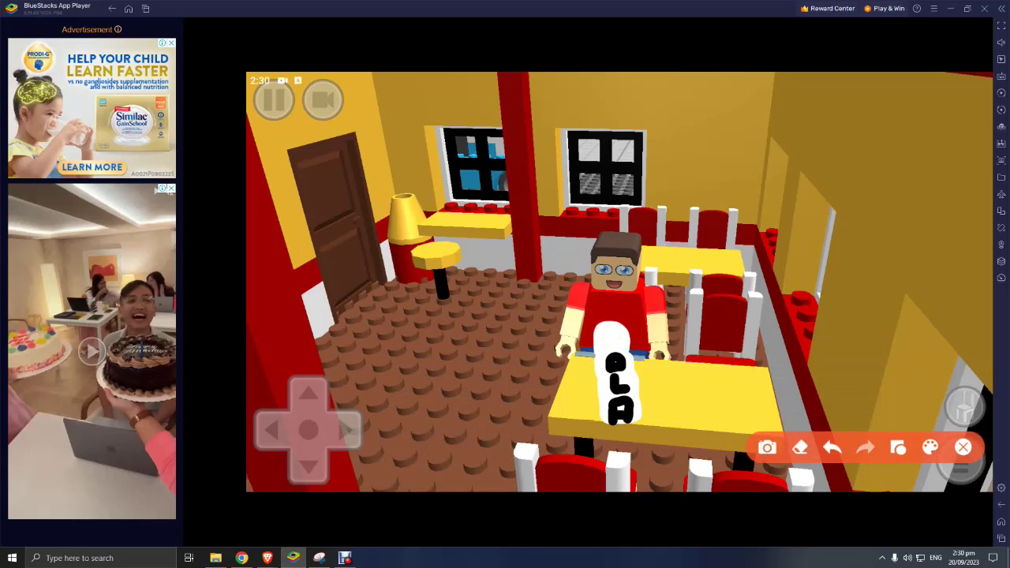
mouse_move(623, 347)
left_mouse_down()
mouse_move(600, 339)
mouse_move(620, 330)
left_mouse_up()
Draw a red straw rising from the COLA can.
left_click(930, 447)
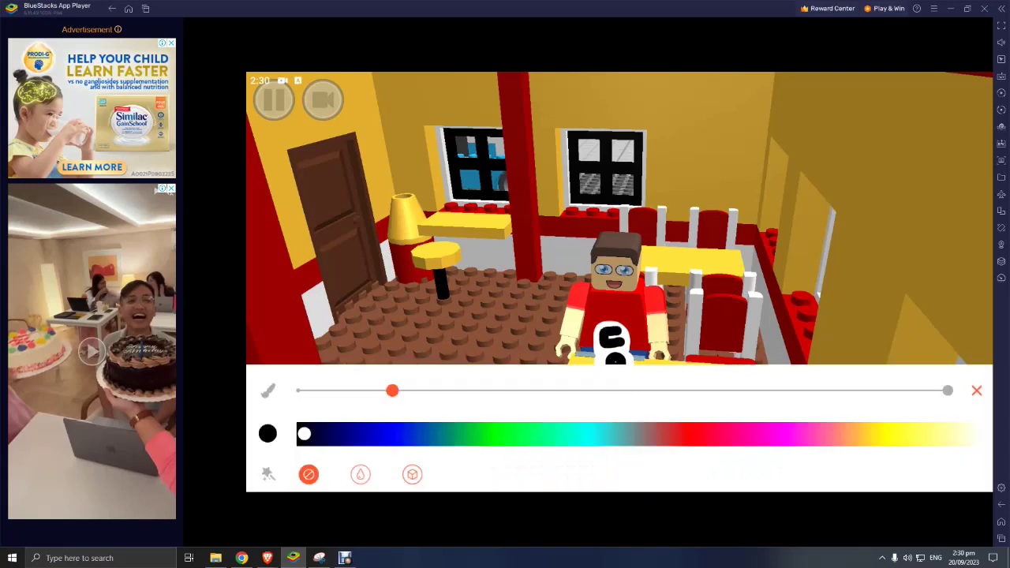
left_click(682, 433)
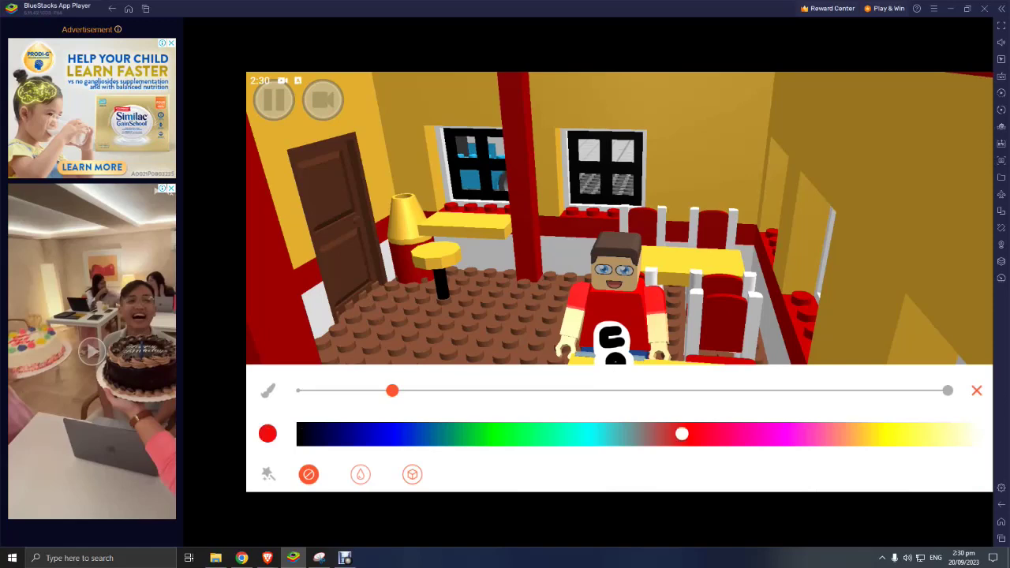
left_click(976, 389)
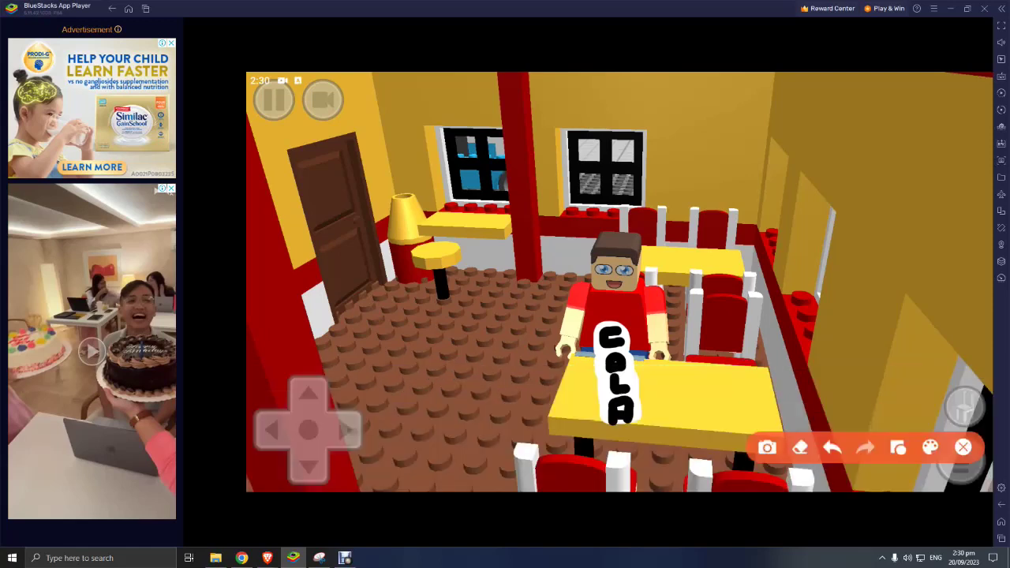
mouse_move(607, 325)
left_mouse_down()
mouse_move(612, 278)
mouse_move(635, 283)
left_mouse_up()
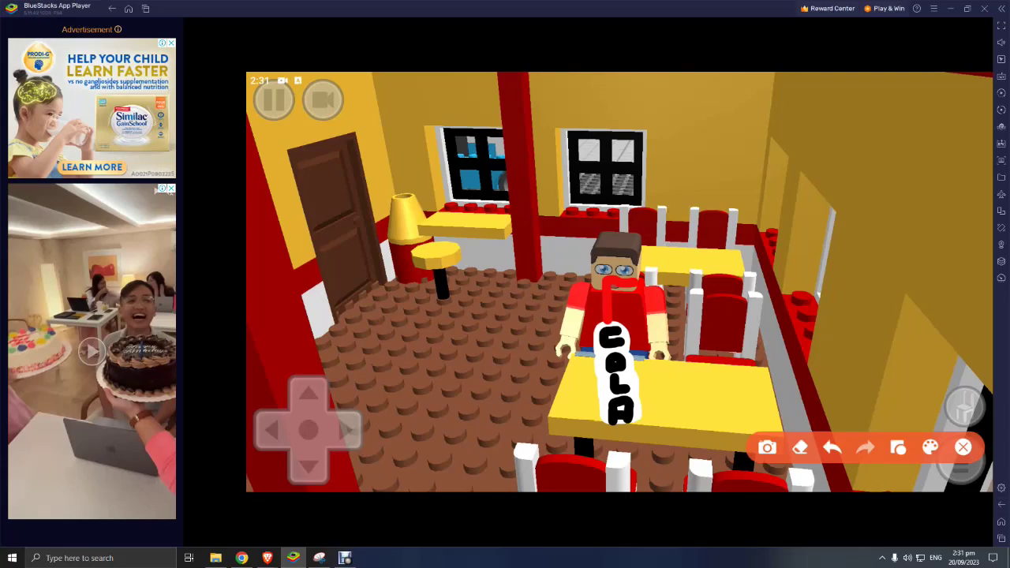
Finish drawing and return to the 3D diner view.
left_click(962, 448)
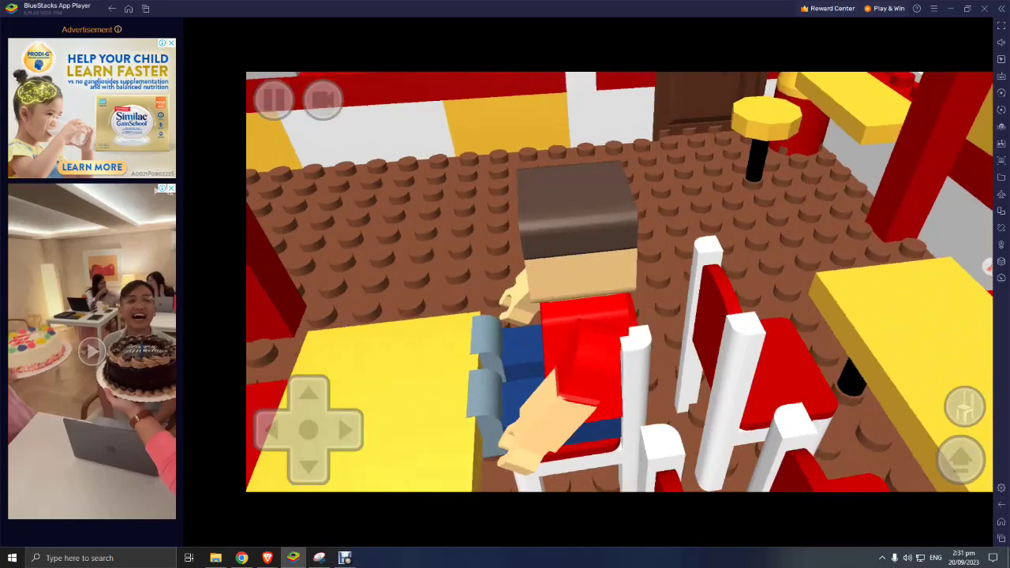